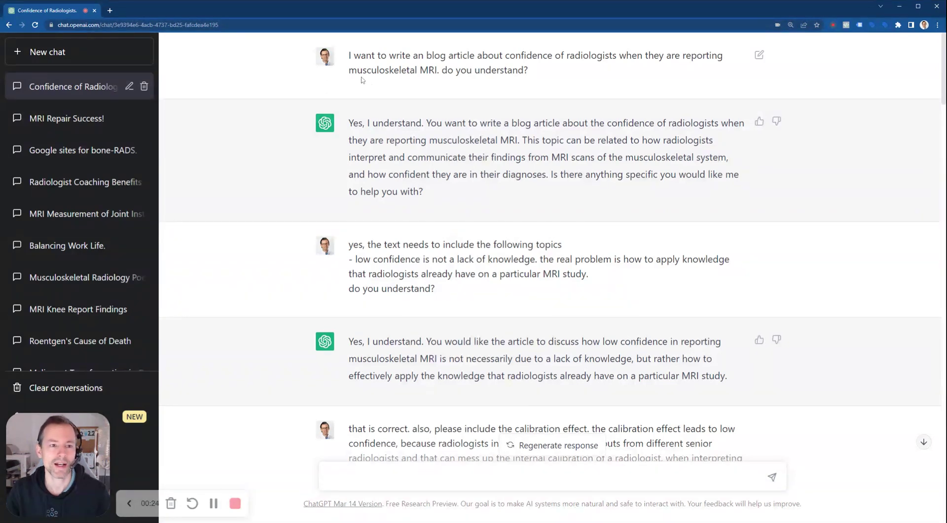
Highlight key phrases in the opening prompt, the first reply, and the low-confidence topics prompt
drag(349, 56, 553, 73)
click(554, 73)
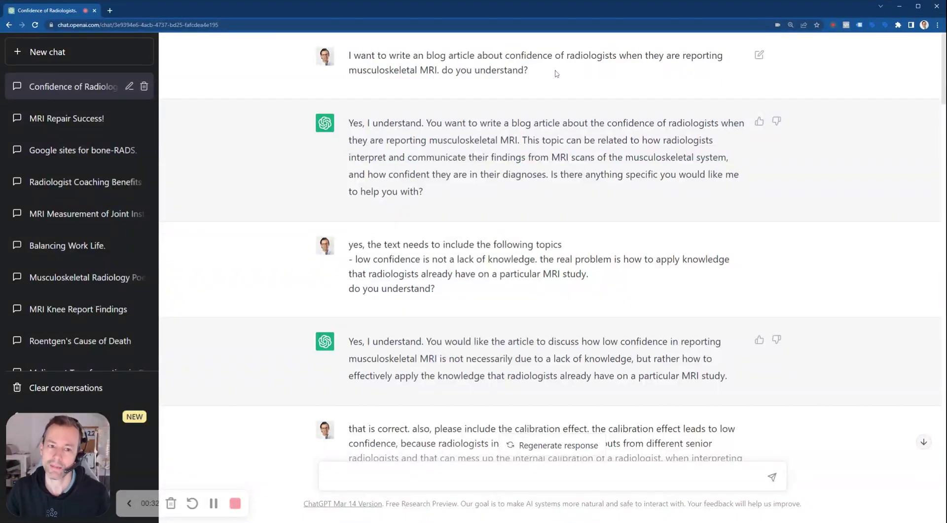
drag(442, 70, 527, 79)
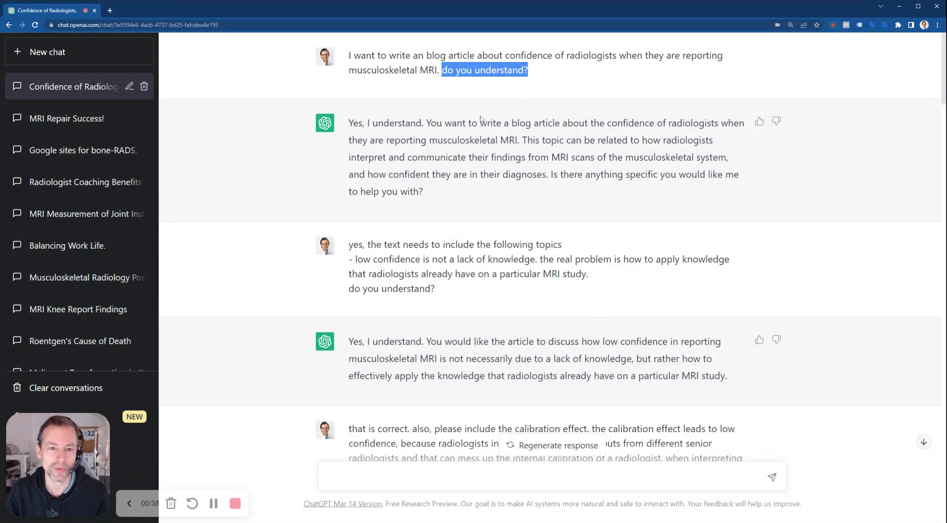
drag(443, 123, 352, 123)
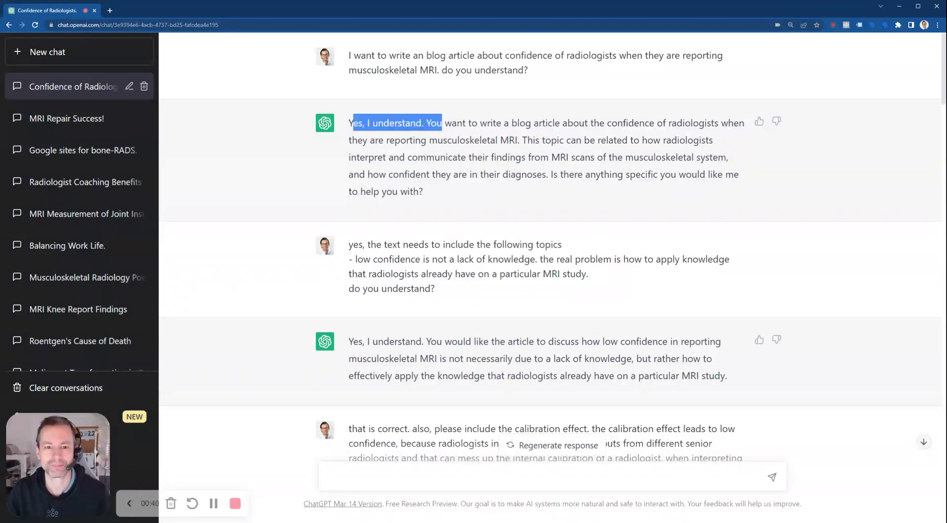
click(440, 135)
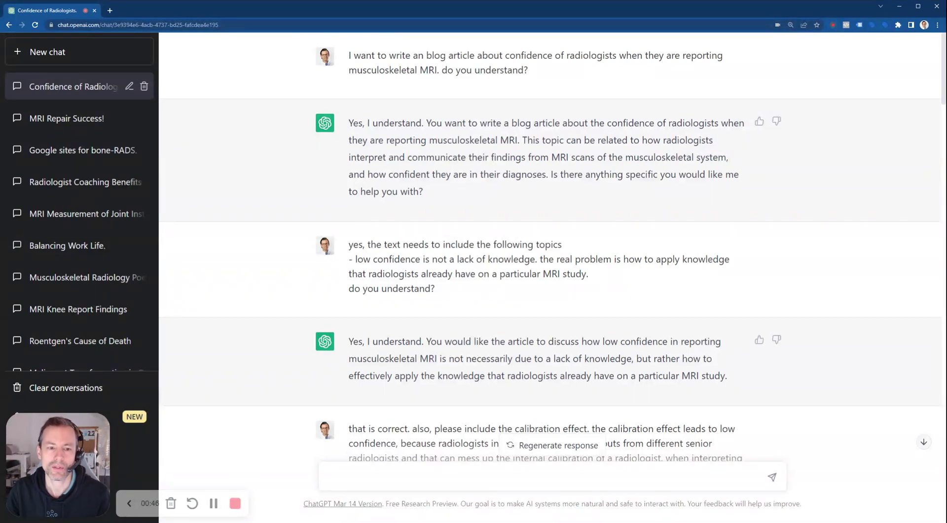
drag(550, 175, 564, 190)
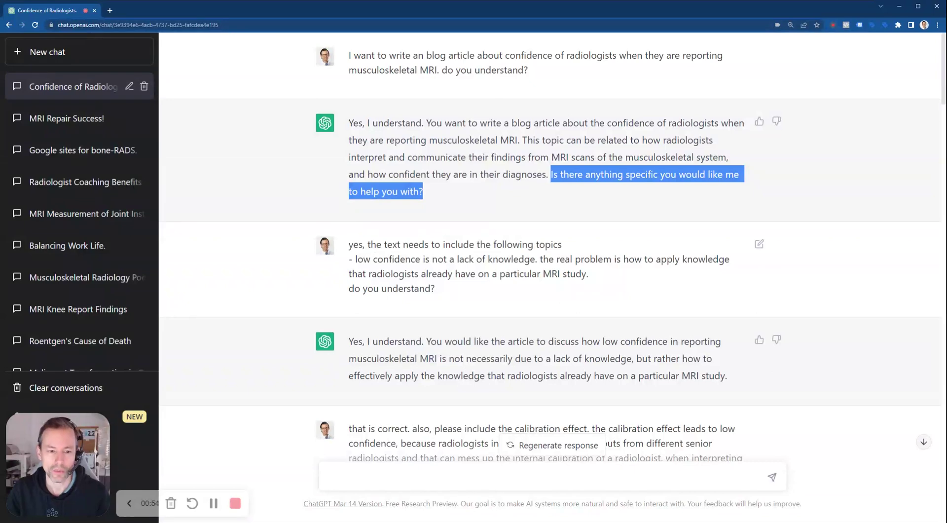
drag(356, 259, 531, 259)
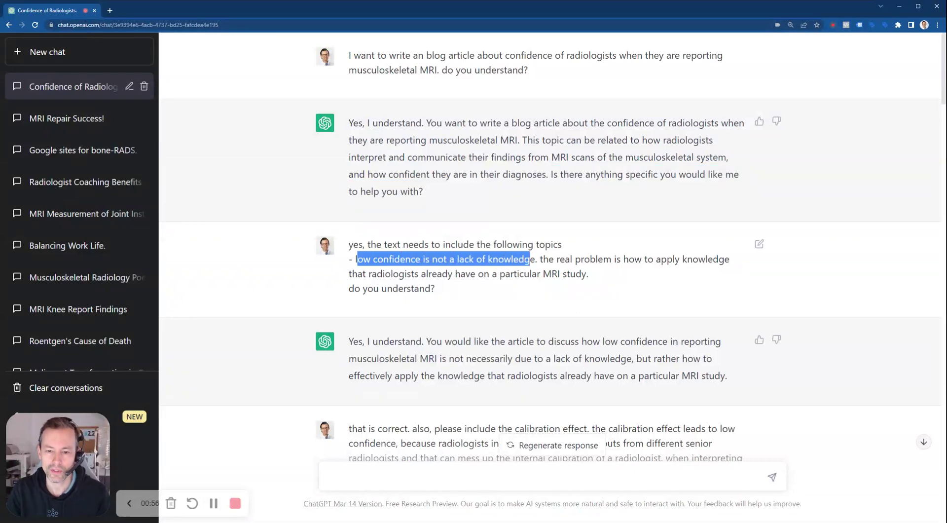
mouse_move(622, 259)
mouse_down()
mouse_move(695, 259)
mouse_move(443, 273)
mouse_move(610, 272)
mouse_up()
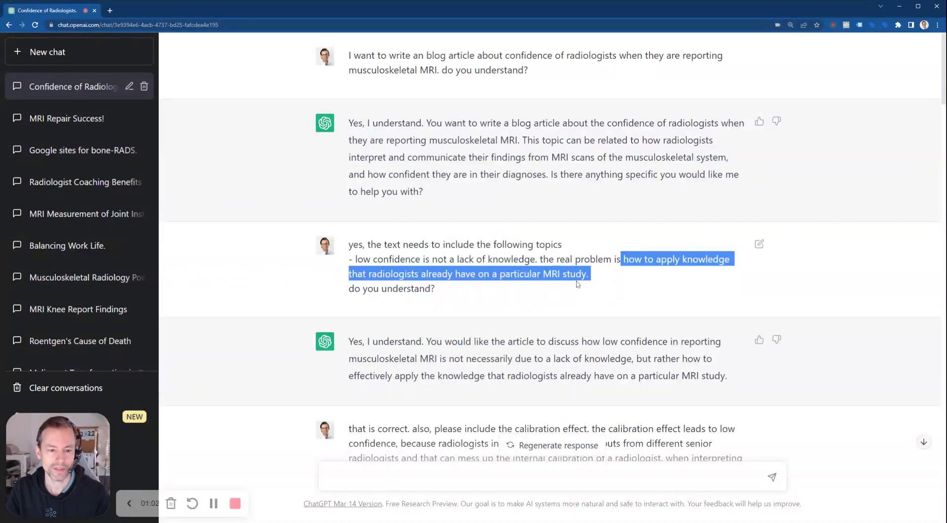
Zoom the page in and highlight the closing question of the calibration prompt
key(ctrl+plus)
scroll(576, 284, down, 3)
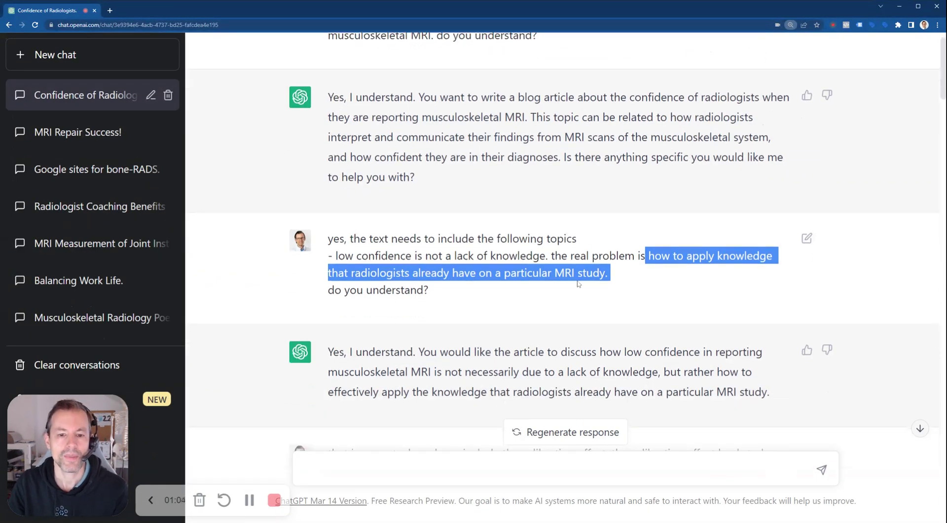
click(514, 265)
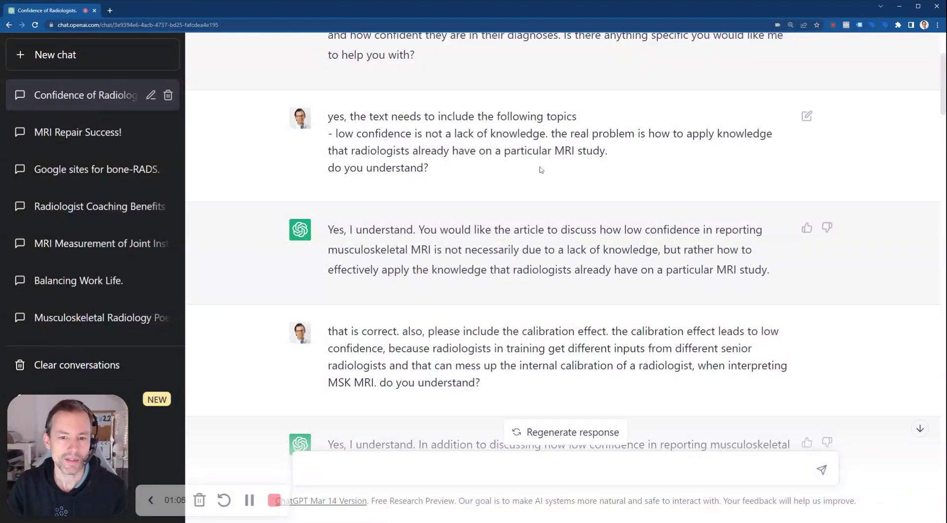
drag(435, 168, 328, 168)
click(514, 265)
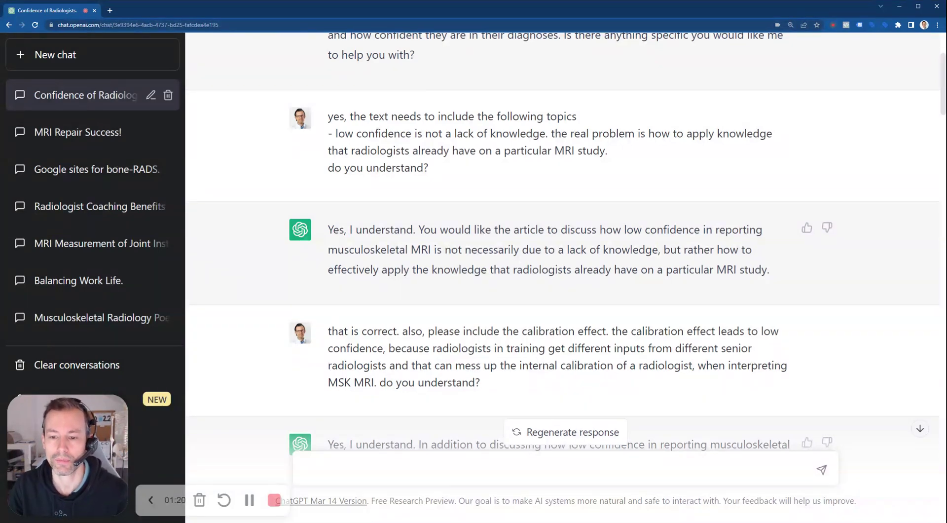
Highlight 'calibration effect' in the reply, then 'feedback loops' and 'do you understand' in the next prompt
scroll(355, 261, down, 2)
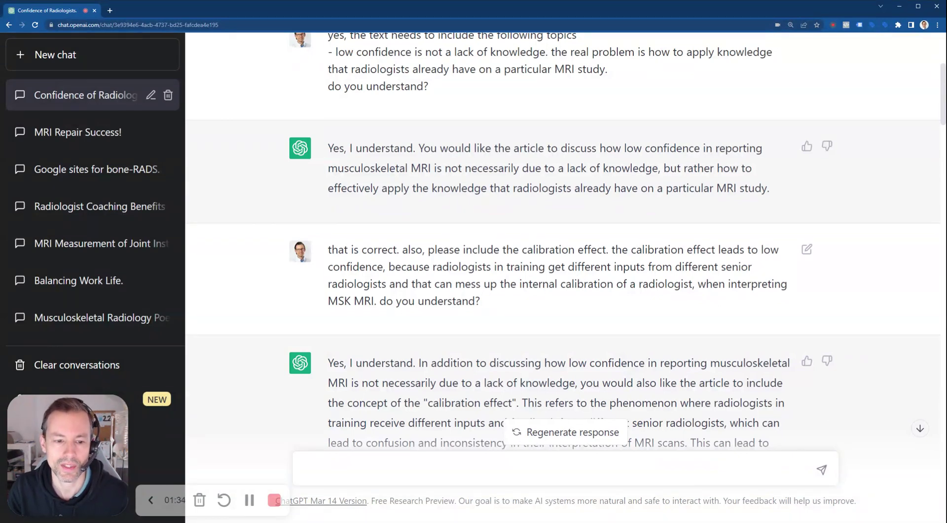
scroll(562, 247, down, 3)
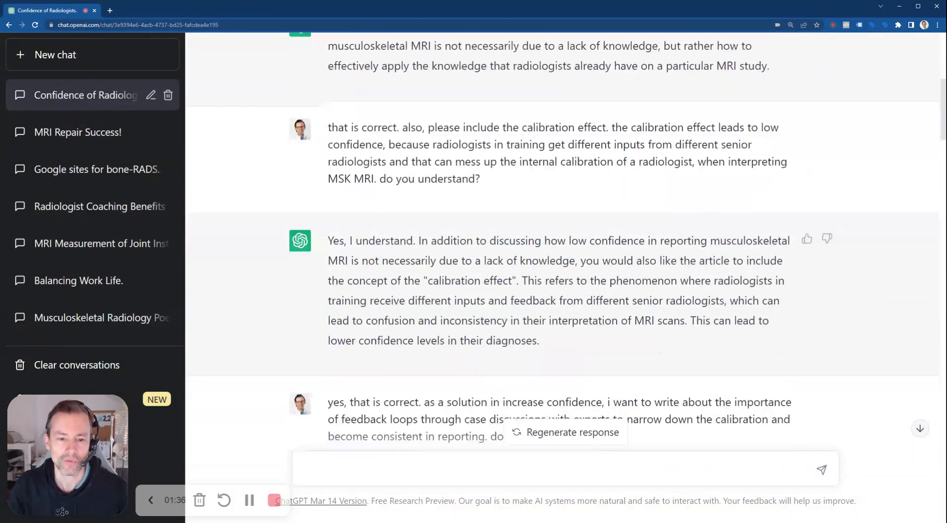
drag(415, 281, 519, 280)
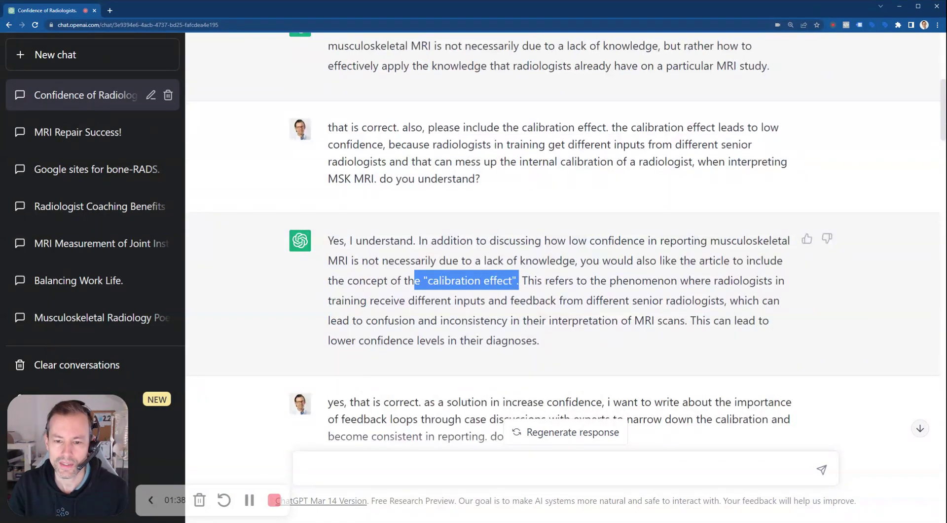
scroll(562, 242, down, 4)
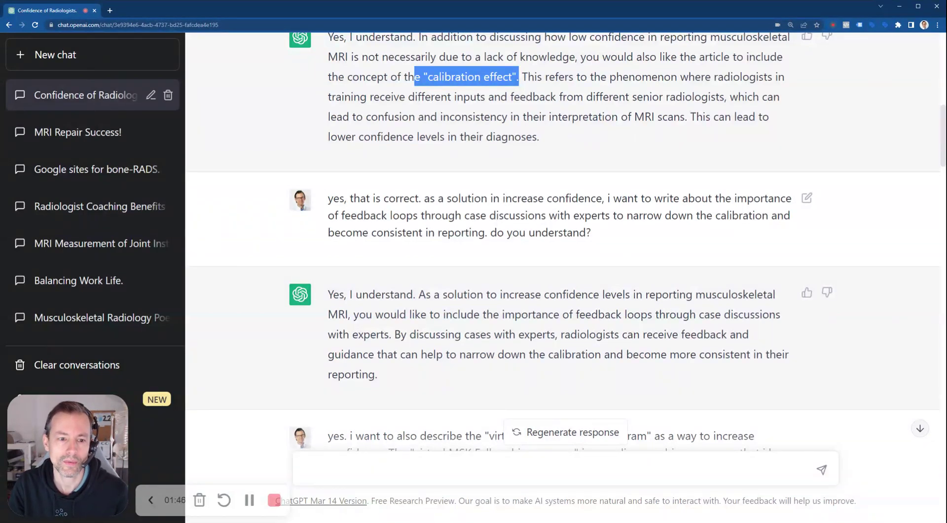
drag(351, 215, 418, 215)
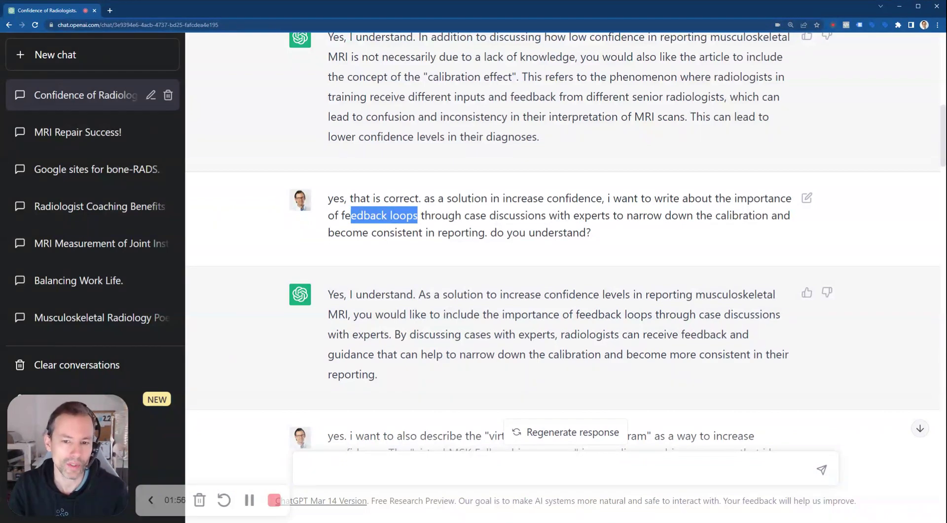
drag(491, 232, 586, 233)
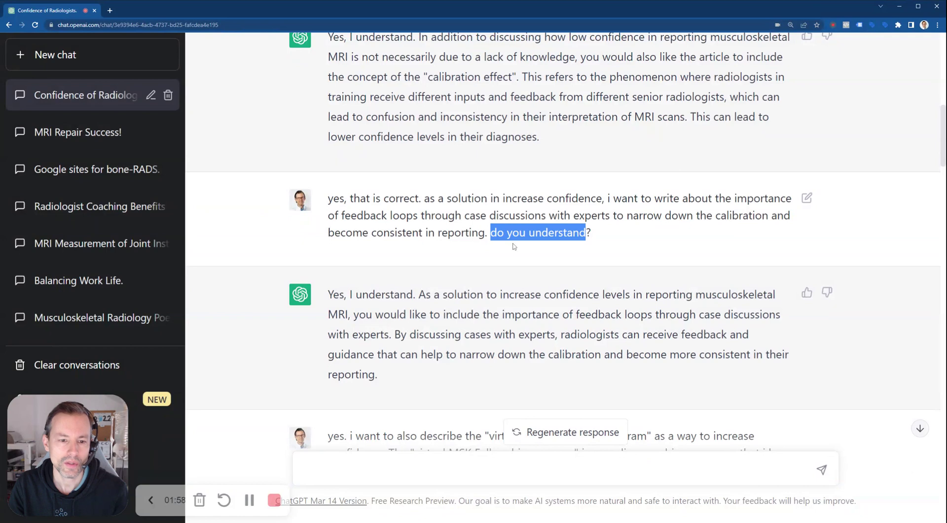
scroll(453, 280, down, 1)
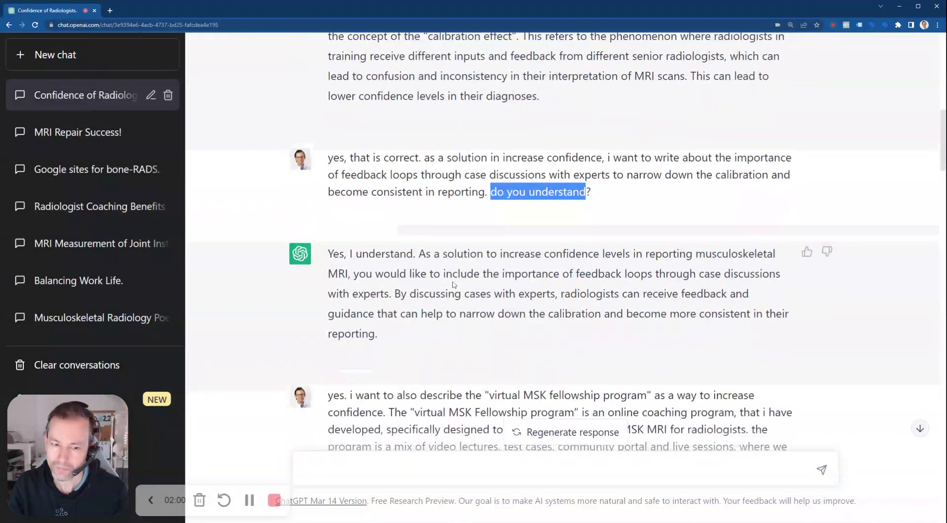
drag(401, 294, 378, 334)
click(377, 335)
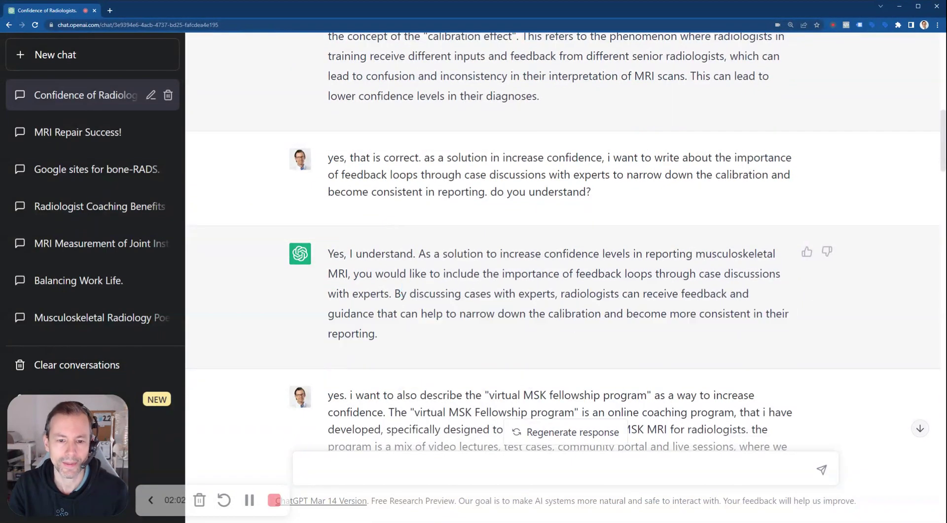
drag(395, 294, 413, 334)
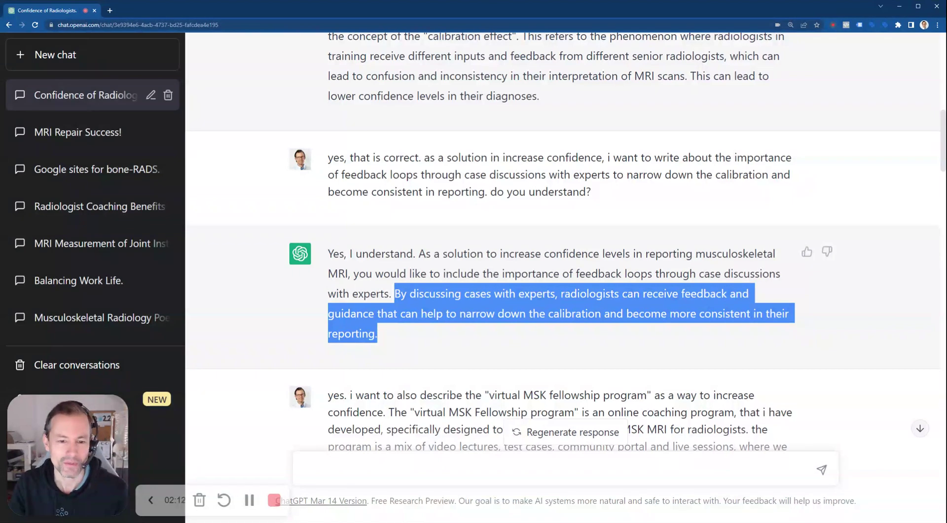
scroll(563, 247, down, 2)
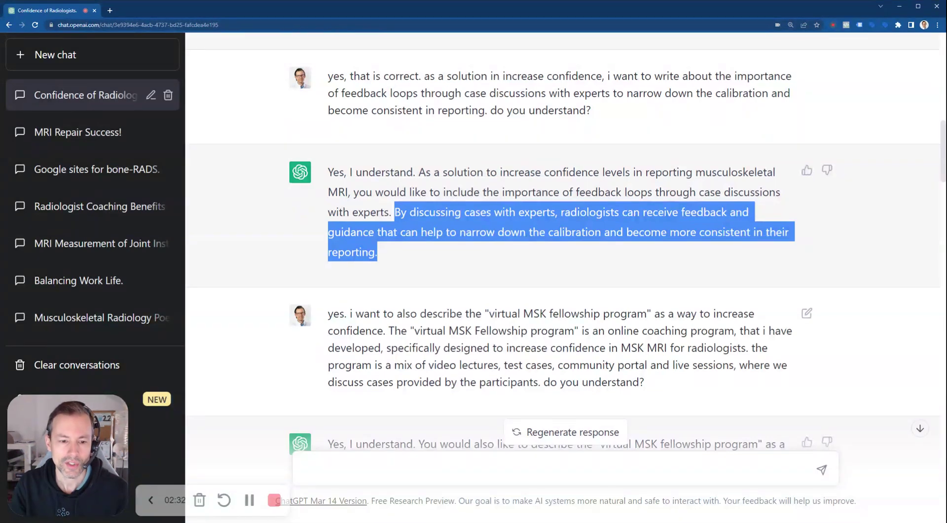
drag(389, 331, 664, 387)
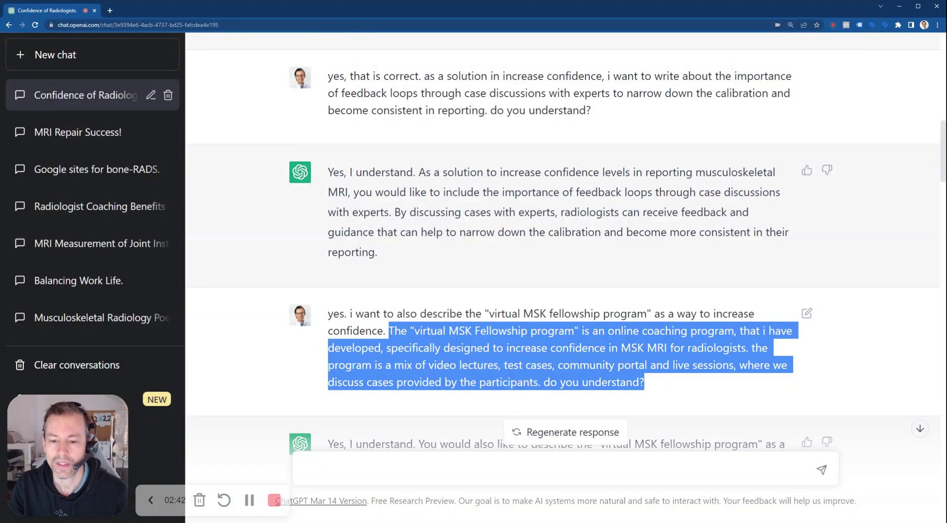
click(510, 358)
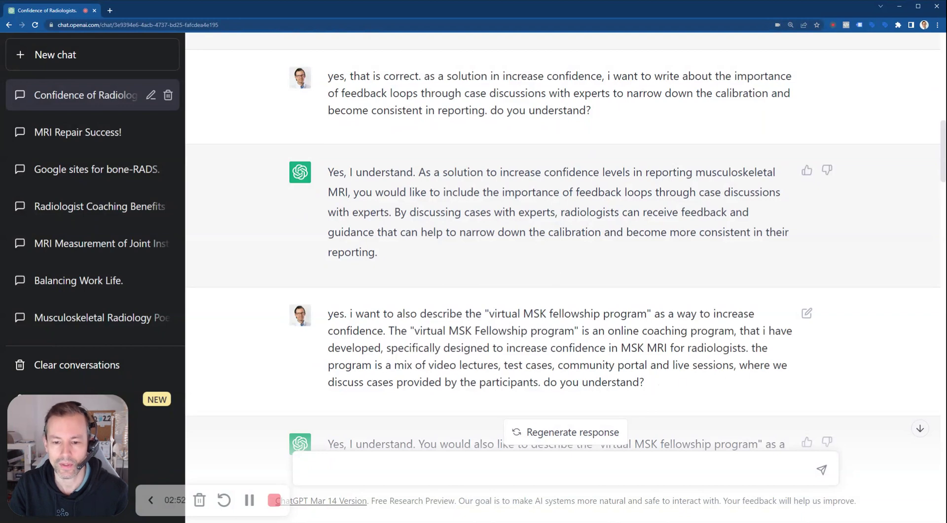
drag(656, 384, 543, 383)
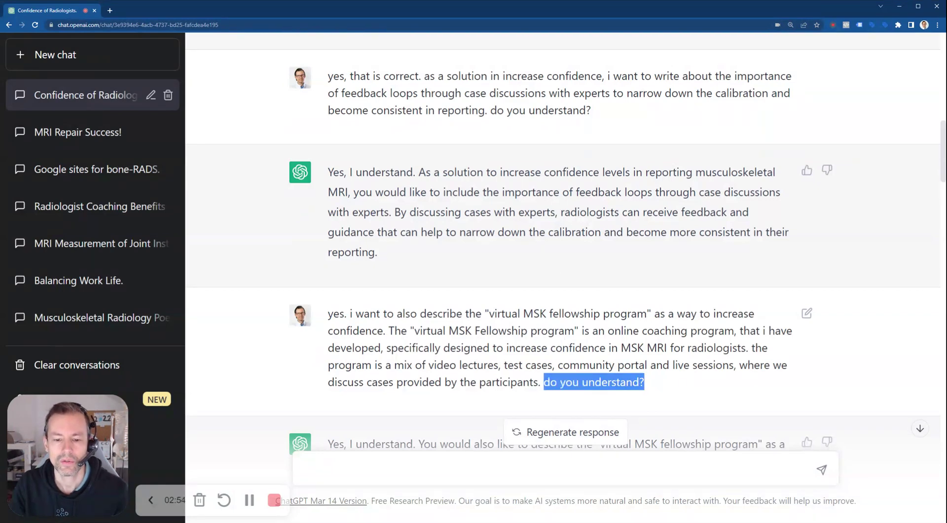
scroll(544, 383, down, 2)
scroll(563, 244, down, 2)
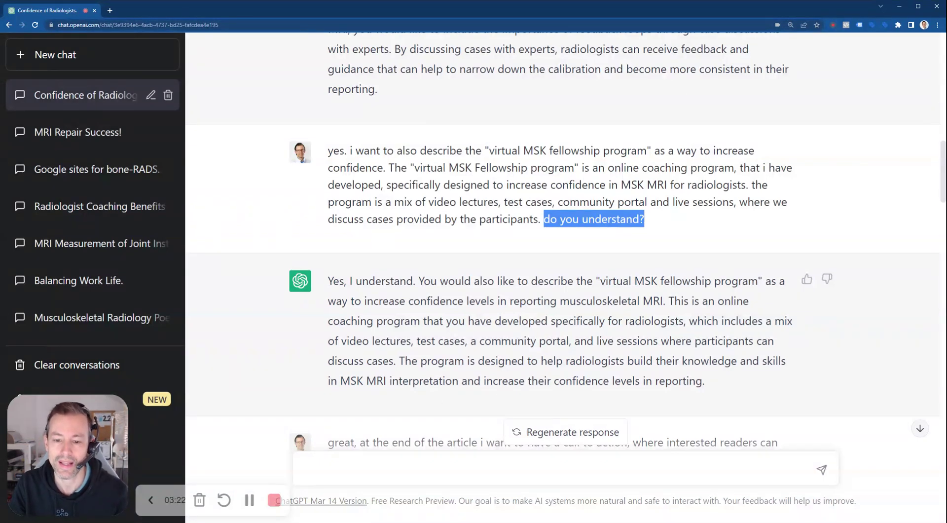
scroll(639, 354, down, 2)
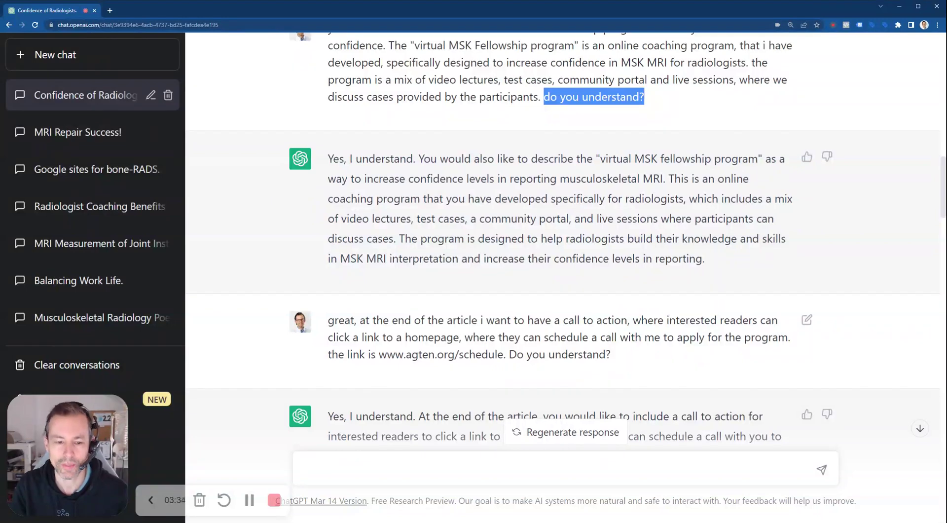
drag(379, 354, 506, 355)
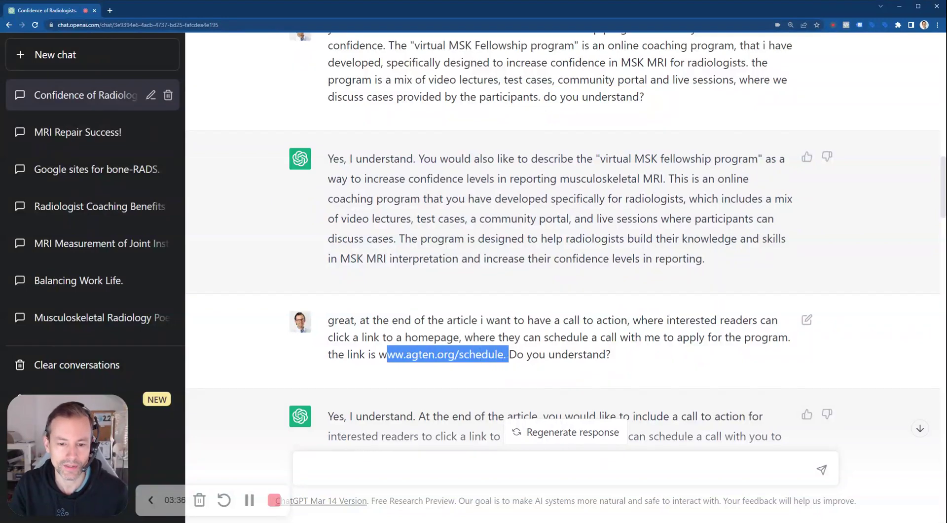
click(506, 354)
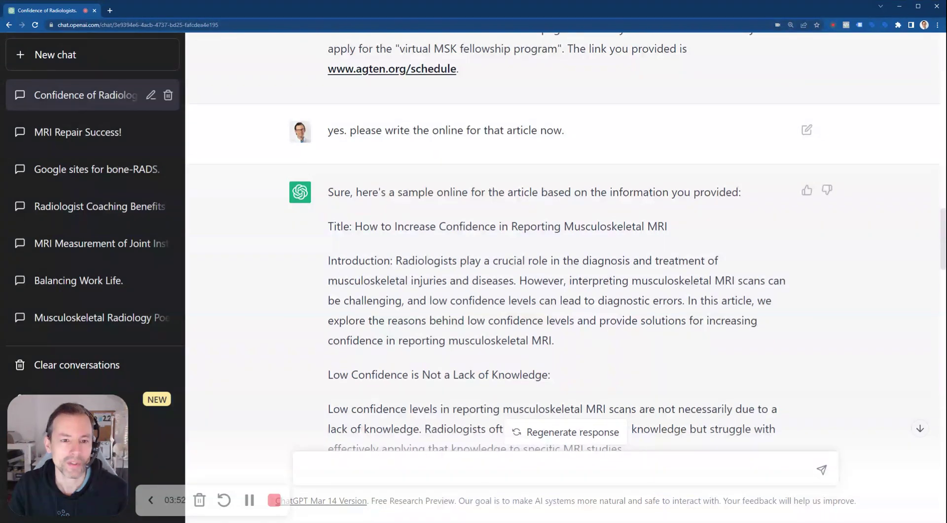
double_click(448, 130)
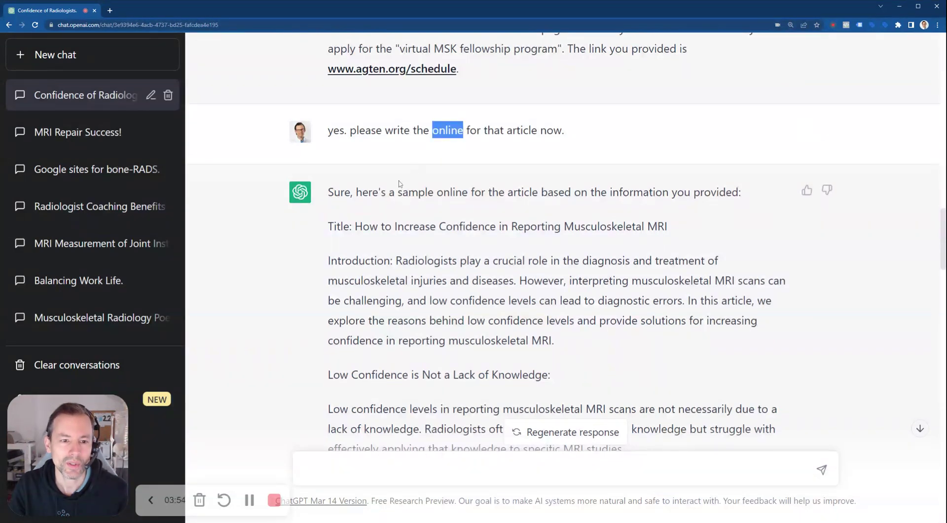
scroll(425, 266, down, 2)
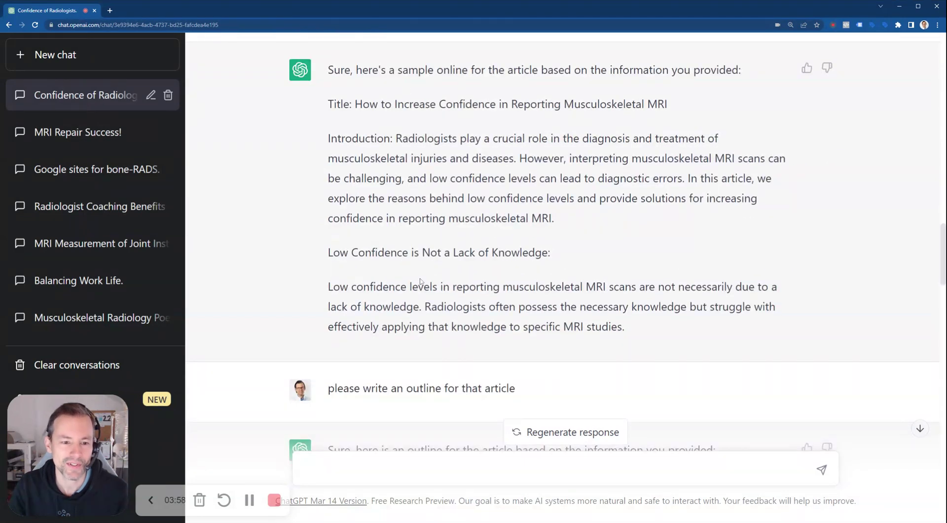
drag(406, 389, 441, 388)
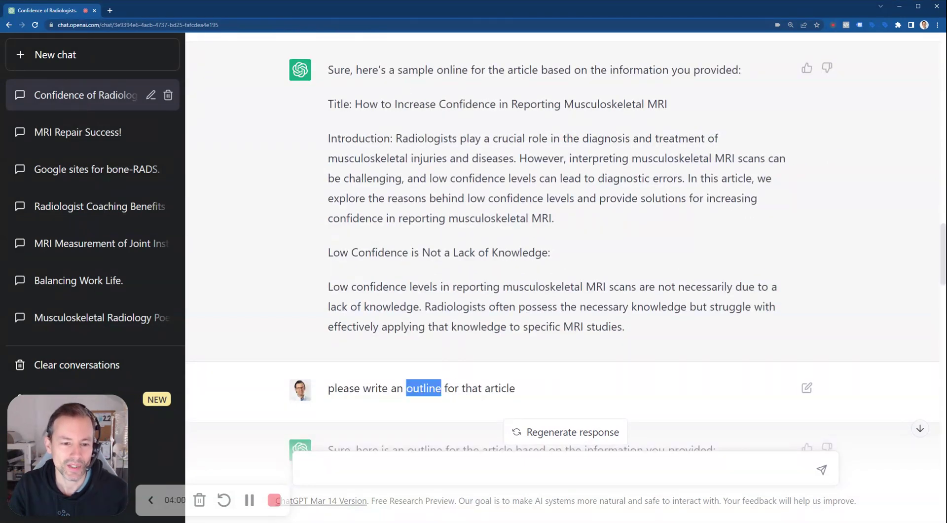
scroll(414, 276, down, 2)
click(416, 292)
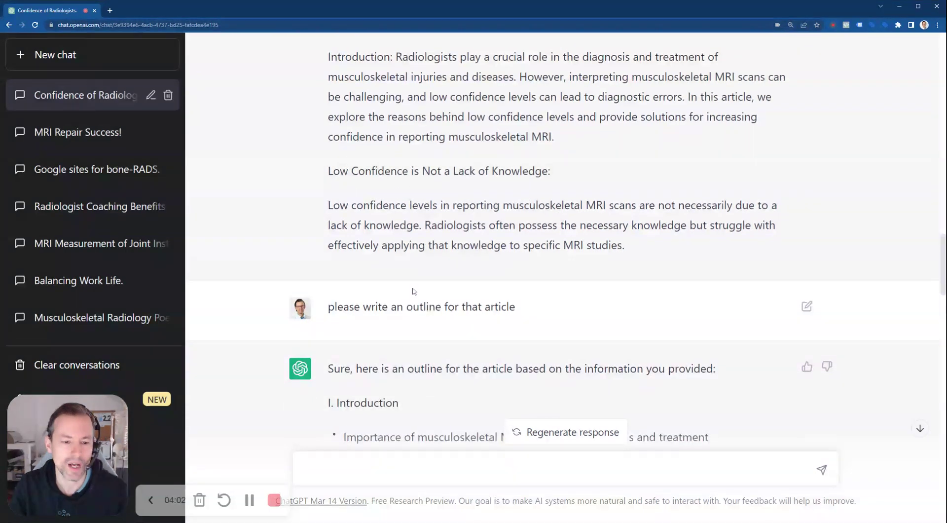
scroll(413, 290, down, 5)
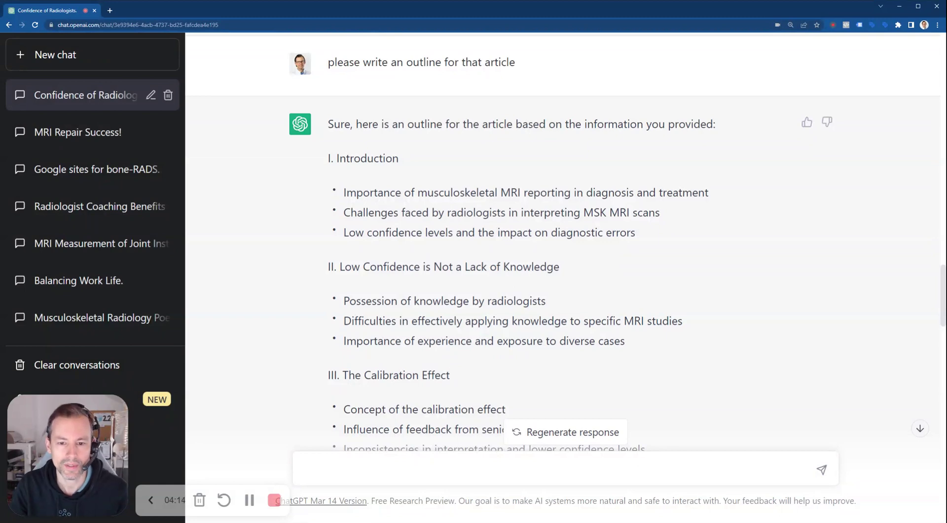
scroll(563, 242, down, 1)
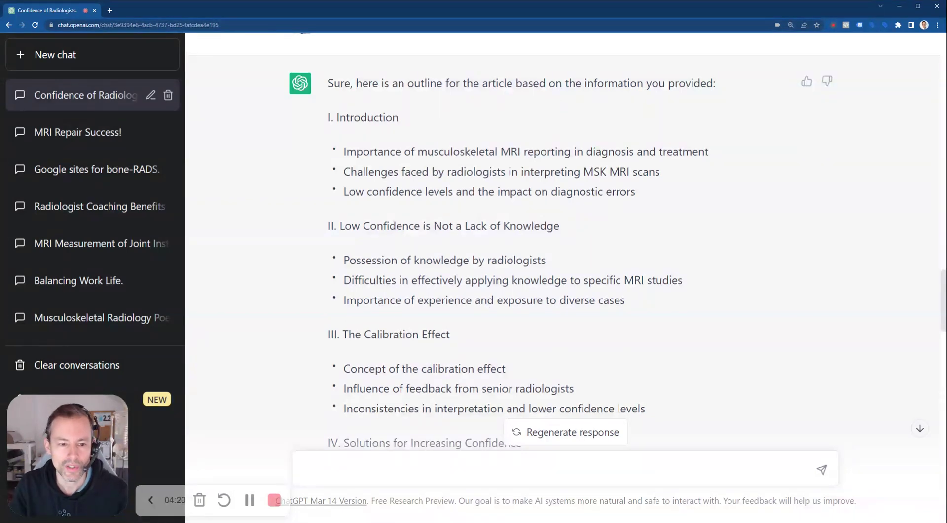
scroll(387, 265, down, 2)
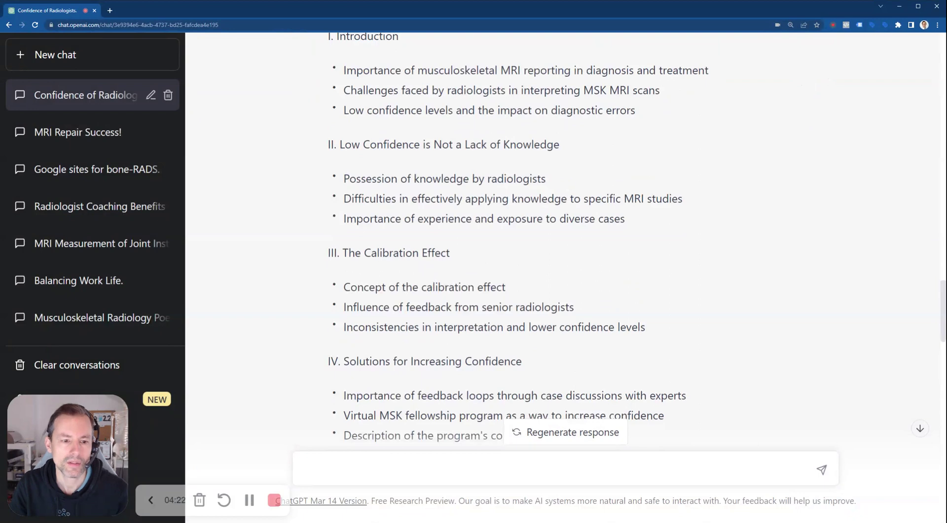
drag(343, 253, 441, 252)
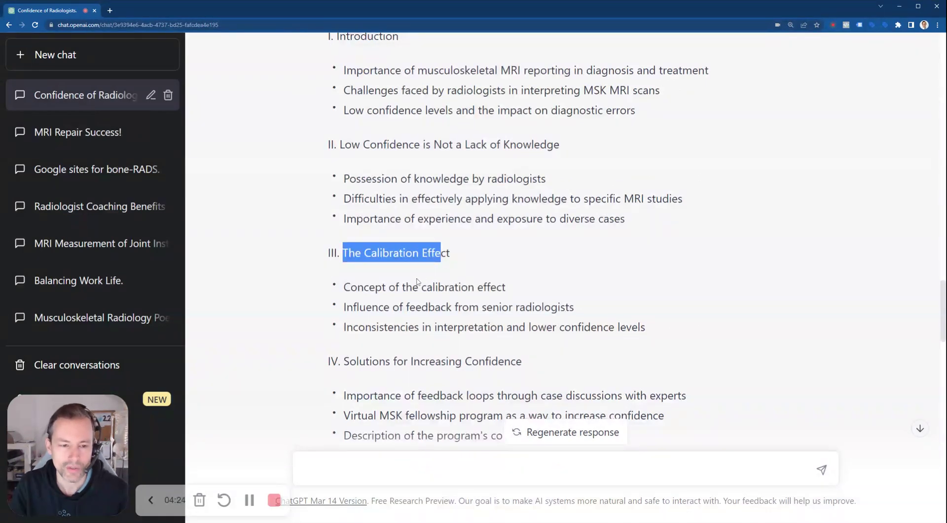
click(419, 280)
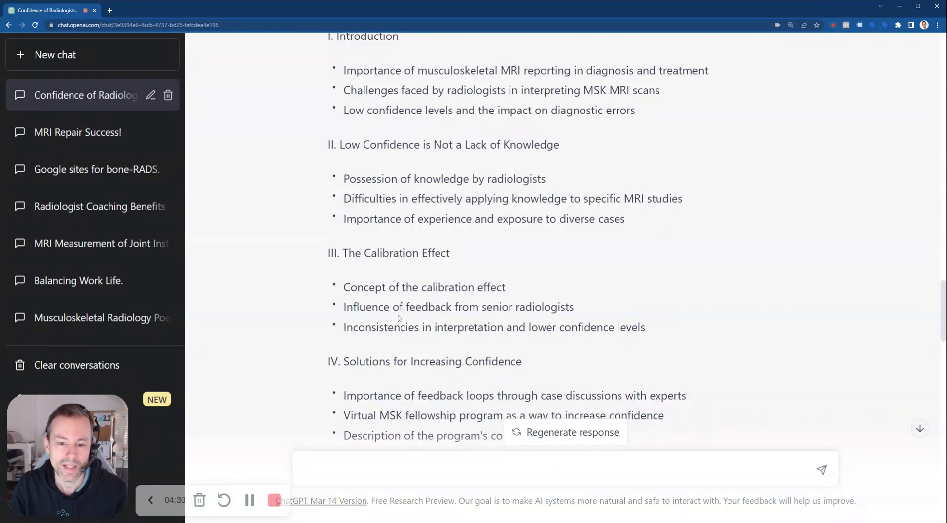
scroll(356, 361, down, 1)
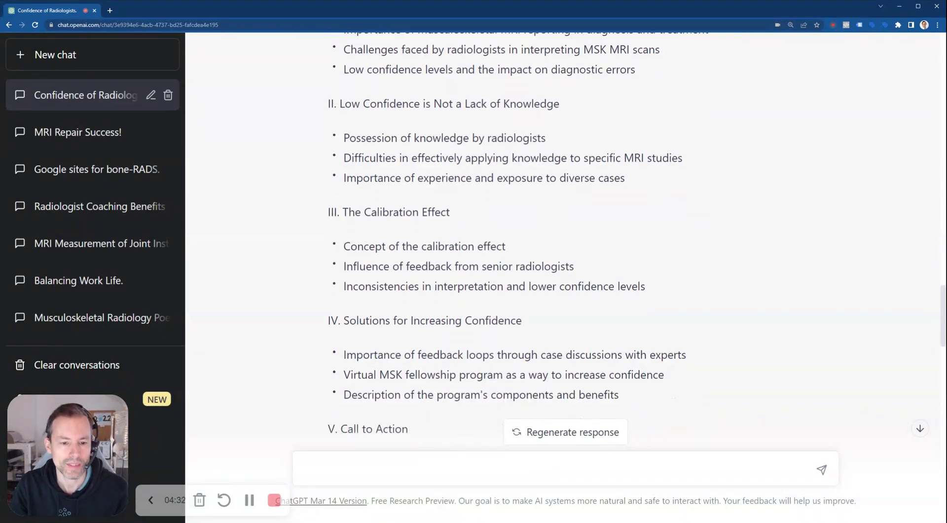
drag(357, 320, 498, 321)
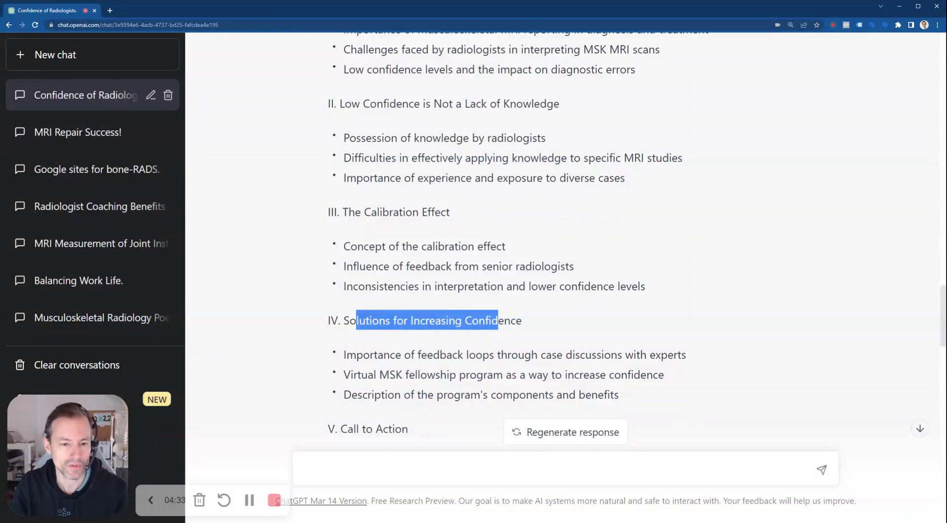
click(459, 338)
scroll(431, 333, down, 3)
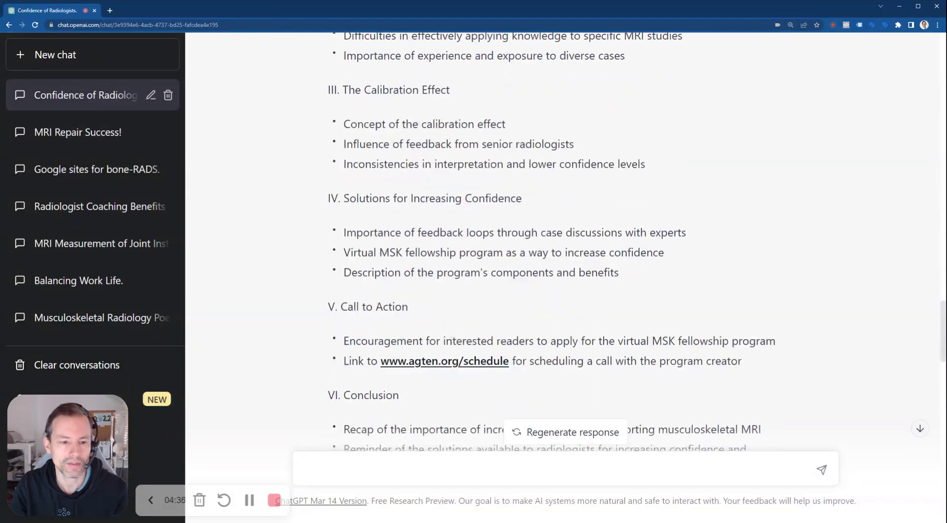
triple_click(429, 310)
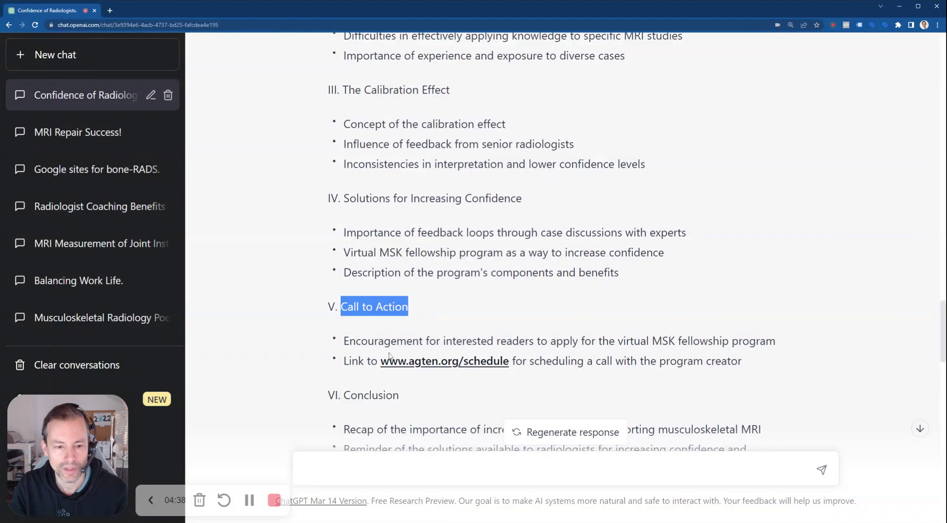
drag(344, 361, 474, 361)
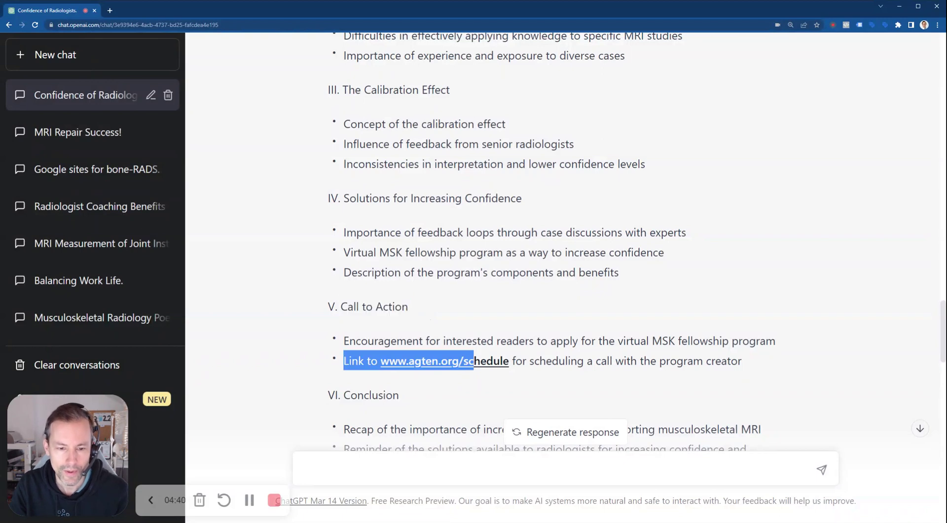
click(474, 361)
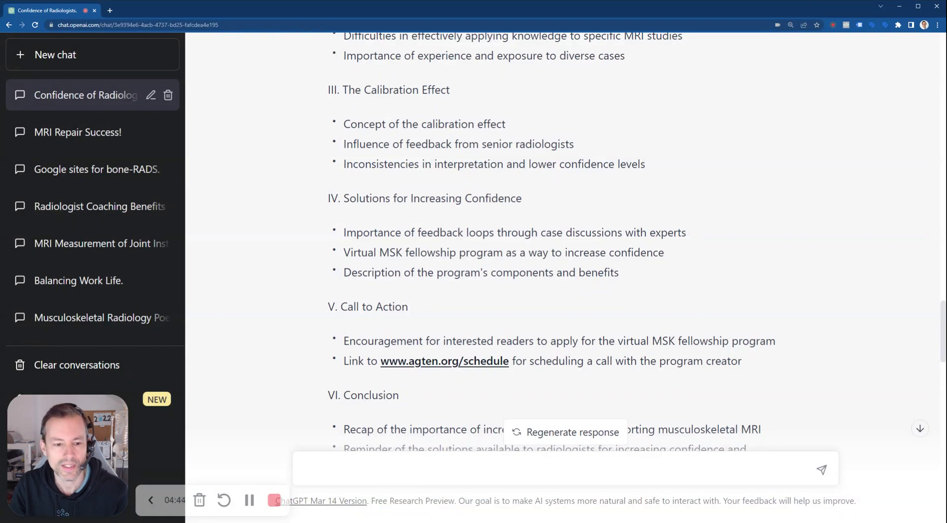
scroll(355, 342, down, 2)
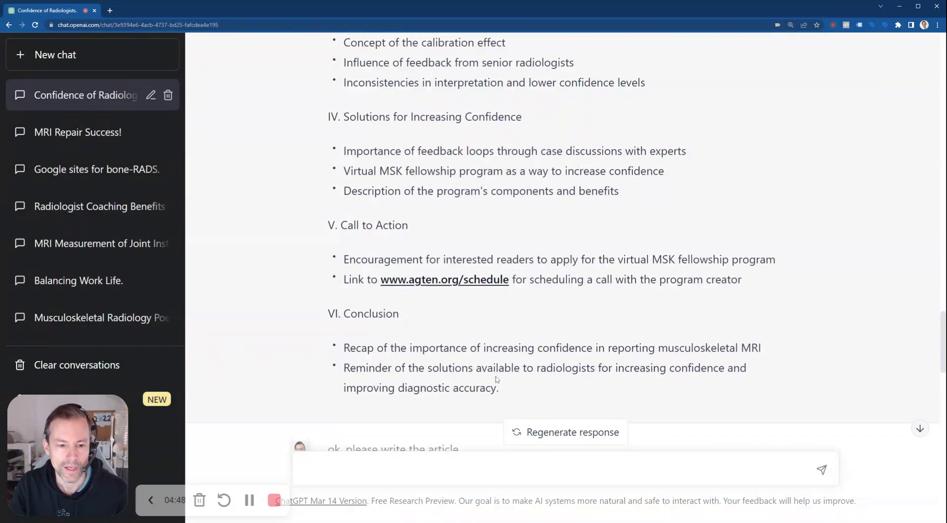
scroll(487, 361, down, 1)
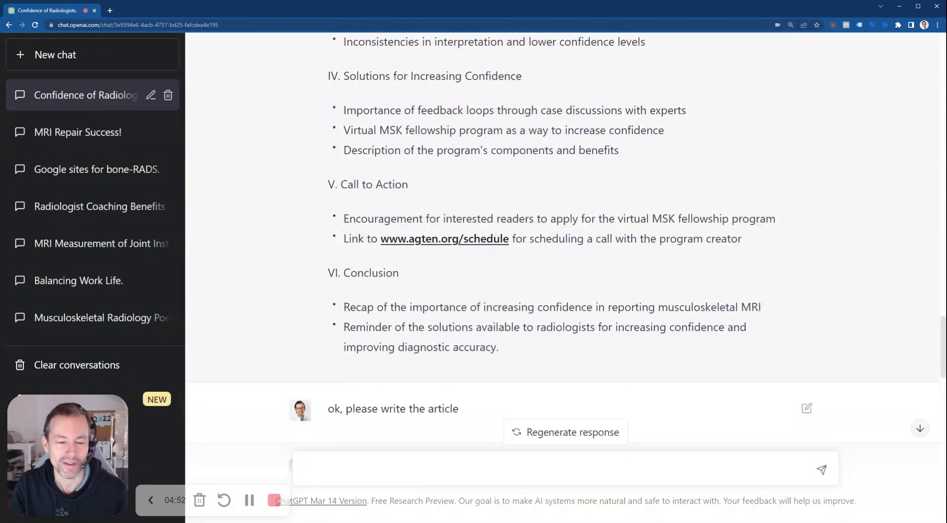
scroll(444, 365, down, 3)
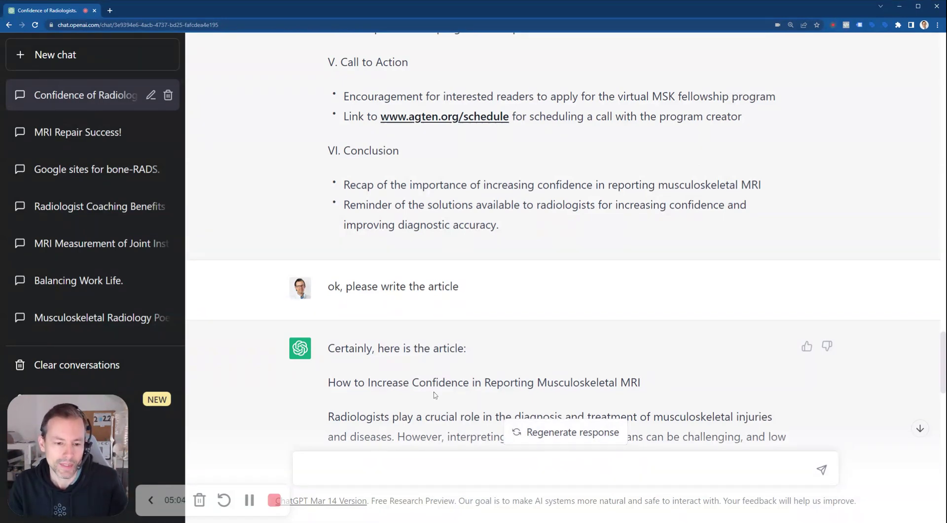
Scroll down through the generated article reply to its conclusion
scroll(435, 390, down, 2)
scroll(563, 242, down, 1)
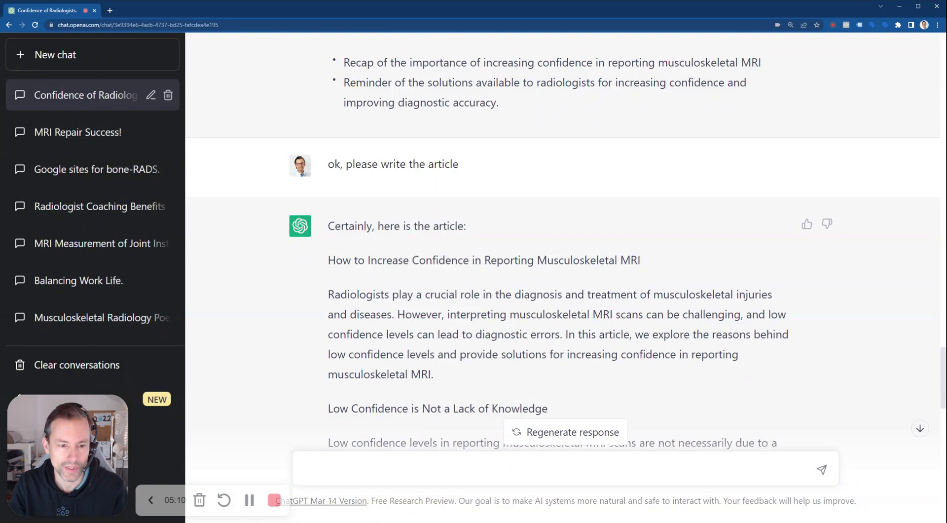
scroll(563, 247, down, 3)
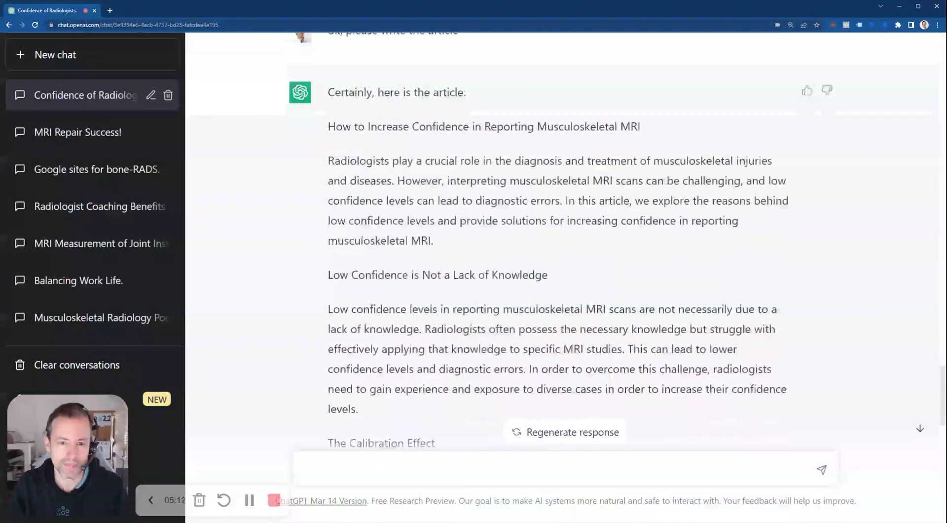
scroll(562, 242, down, 2)
scroll(543, 242, down, 2)
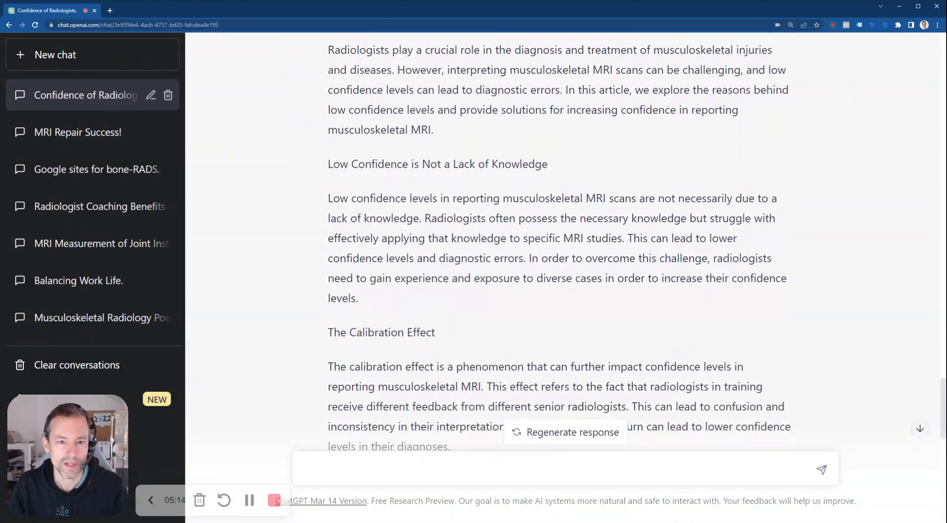
scroll(371, 241, down, 5)
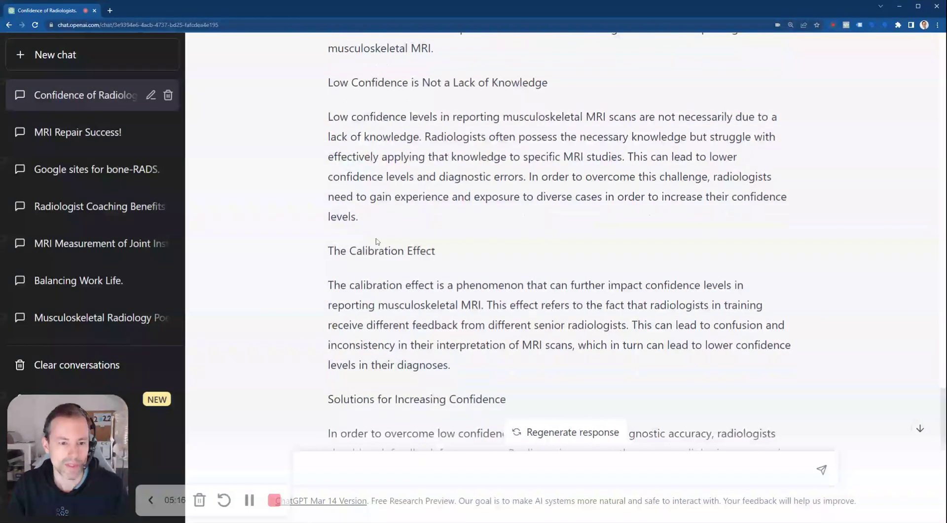
scroll(563, 242, down, 4)
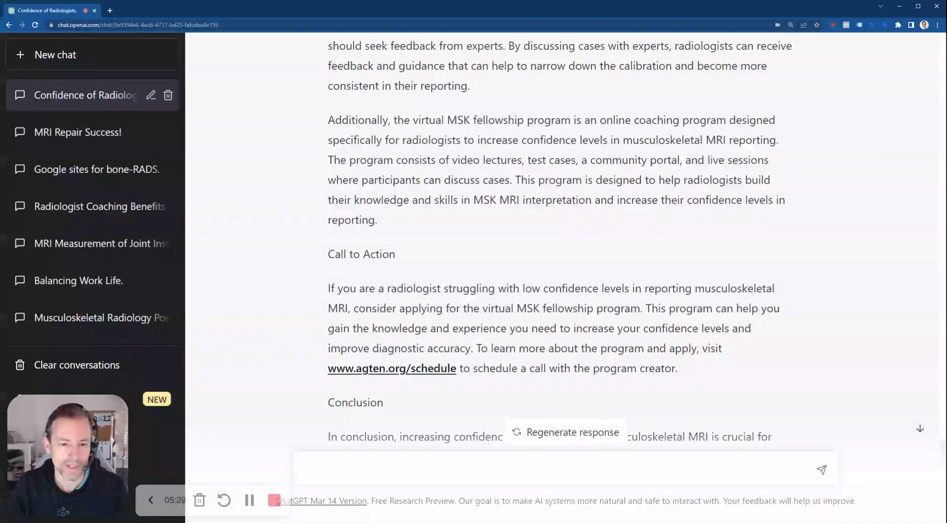
scroll(443, 303, down, 2)
scroll(442, 303, down, 1)
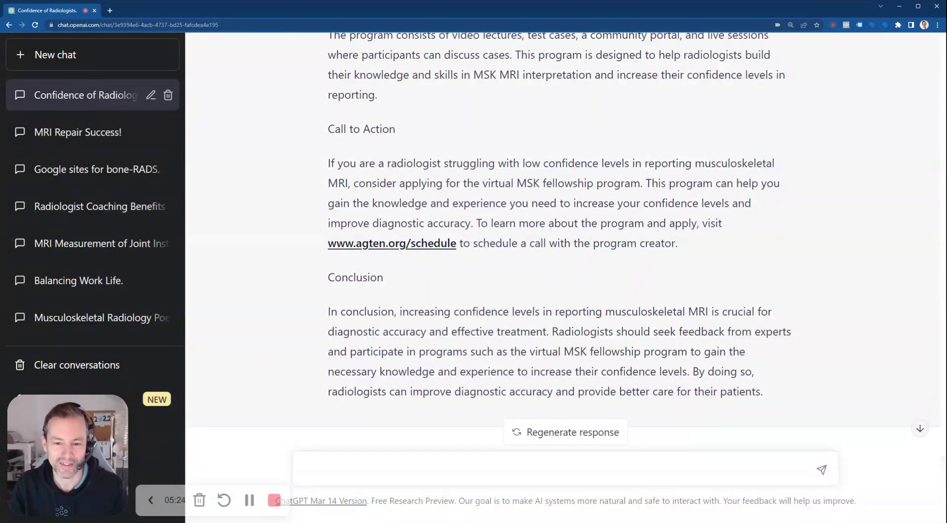
Select the whole article from conclusion back to the opening line, copy it, and go to LinkedIn
drag(786, 395, 322, 153)
scroll(550, 307, up, 8)
scroll(329, 197, up, 8)
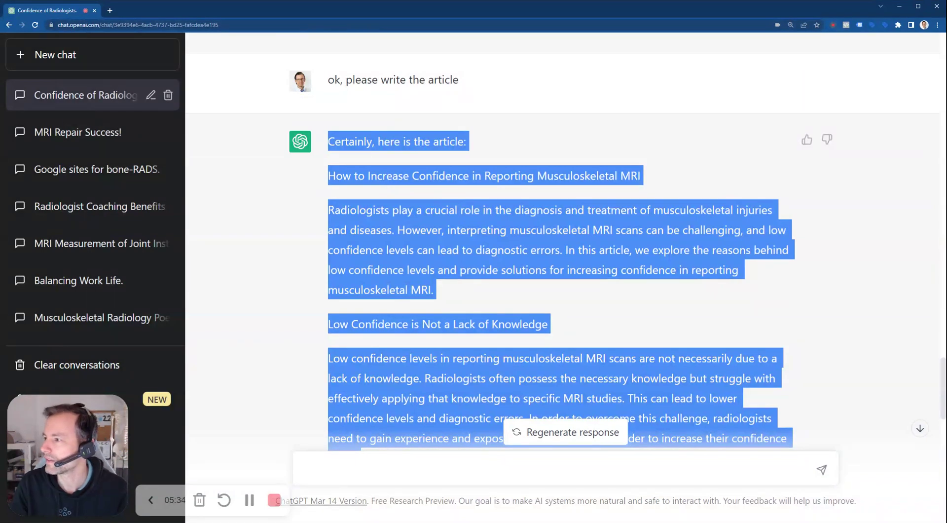
key(alt+Tab)
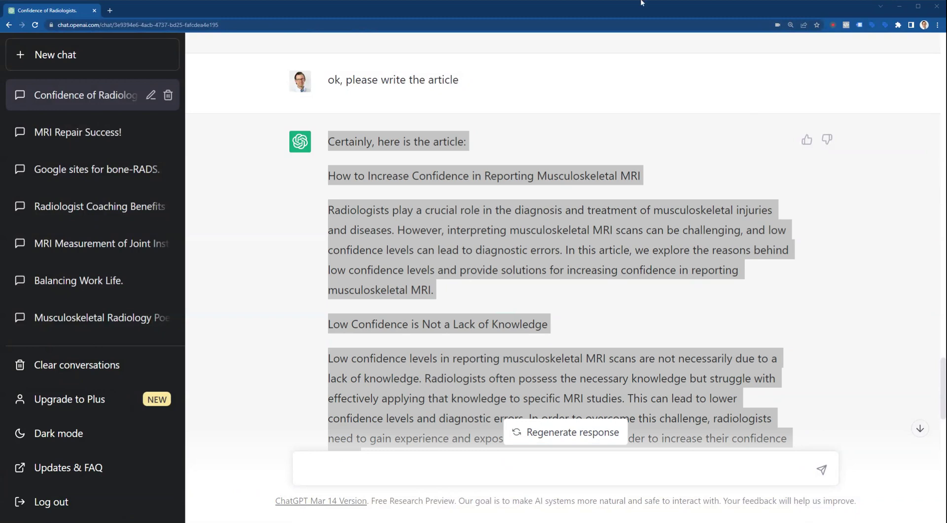
key(alt+Tab)
key(alt+Tab)
key(alt+Tab)
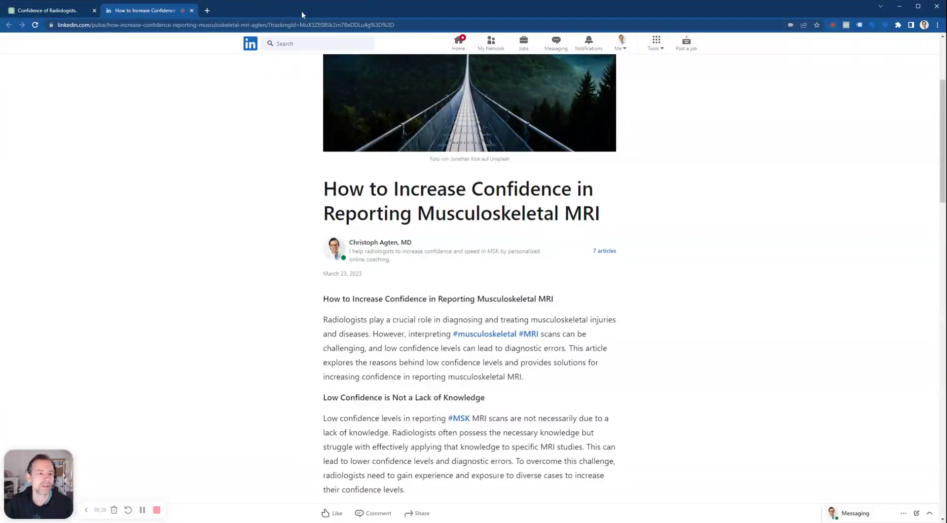
Open the feed post and its preview card to view the full 'How to Increase Confidence in Reporting Musculoskeletal MRI' article
scroll(377, 143, up, 3)
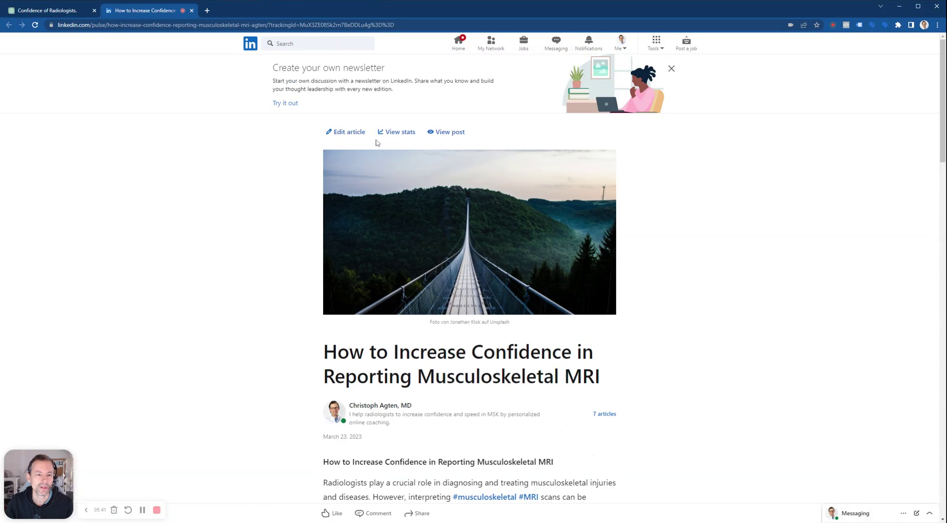
click(438, 133)
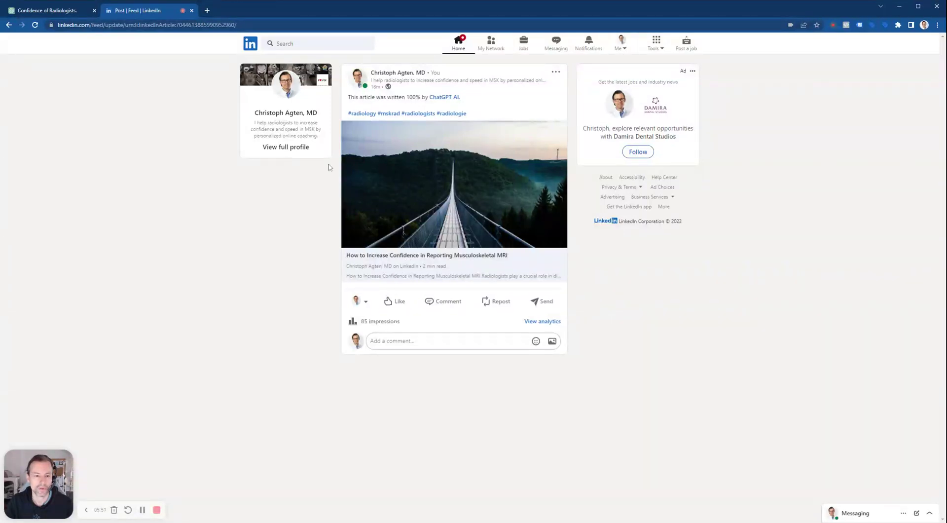
click(392, 278)
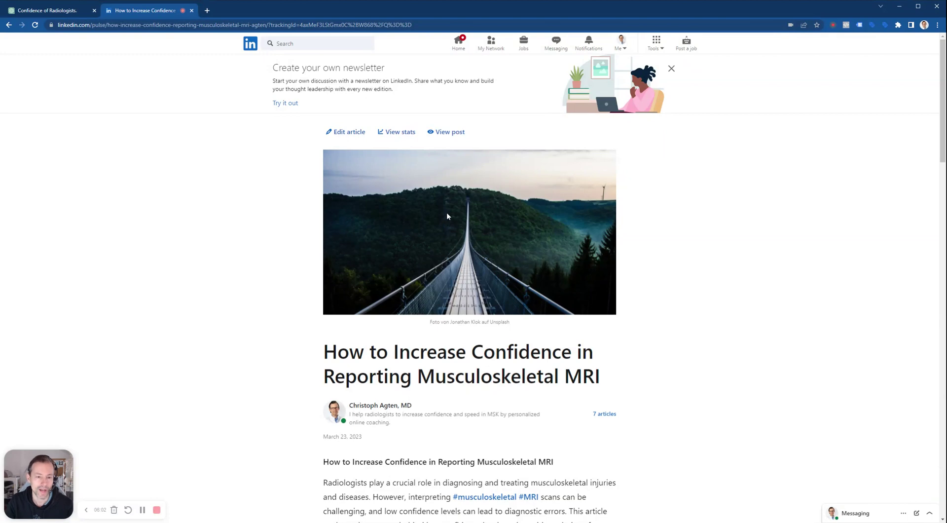
scroll(449, 214, down, 2)
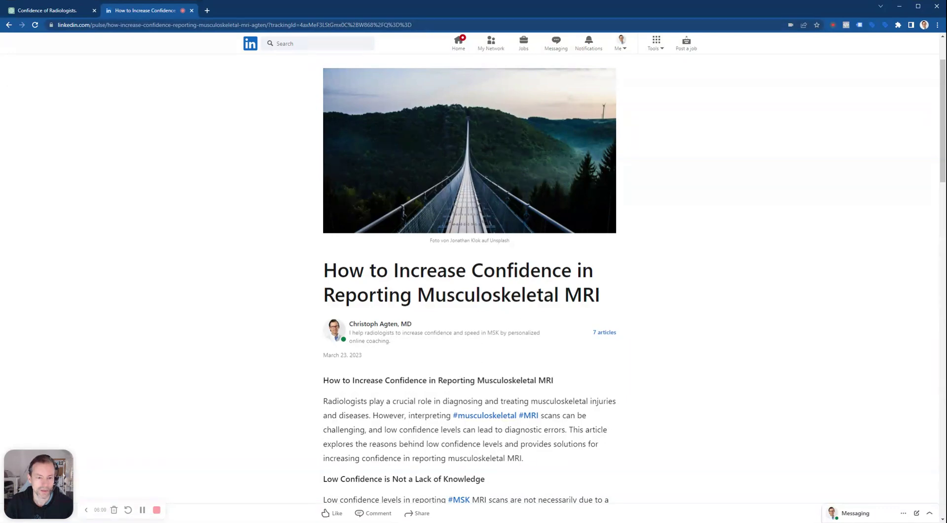
scroll(416, 135, down, 2)
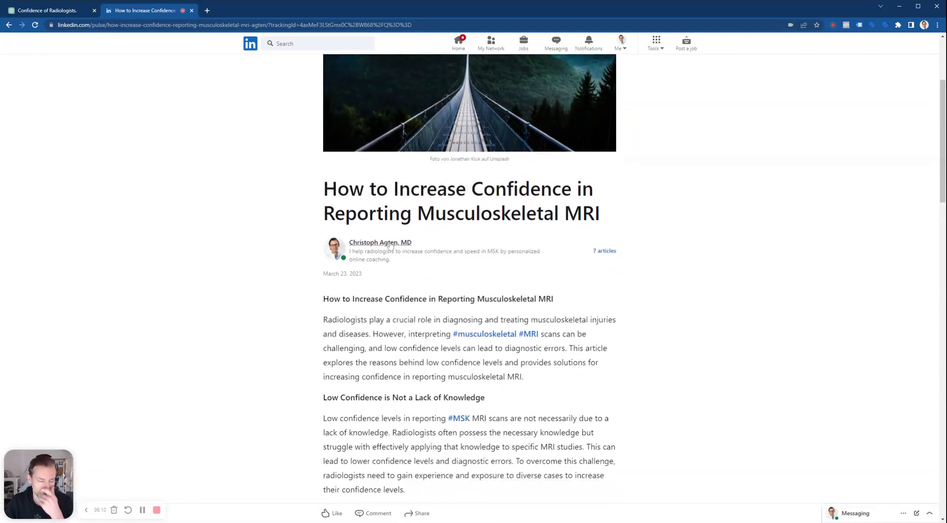
scroll(394, 247, down, 1)
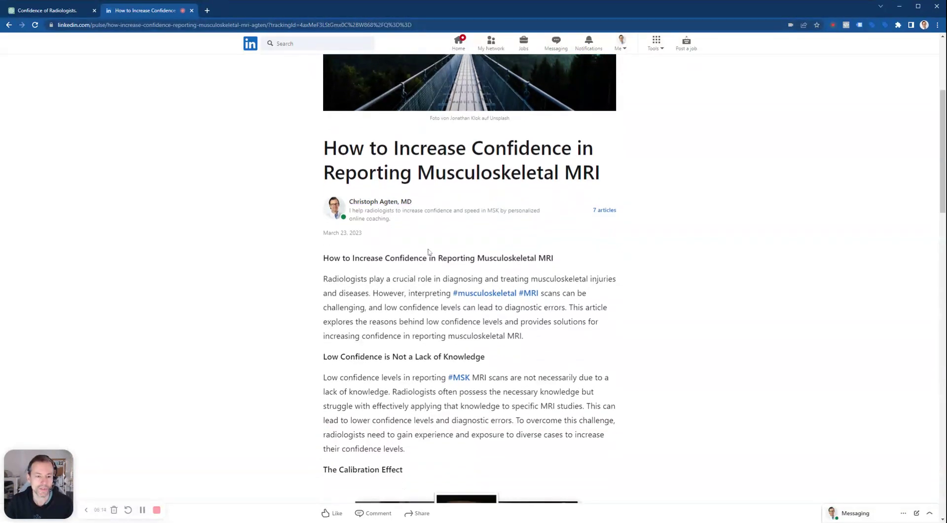
scroll(316, 187, down, 2)
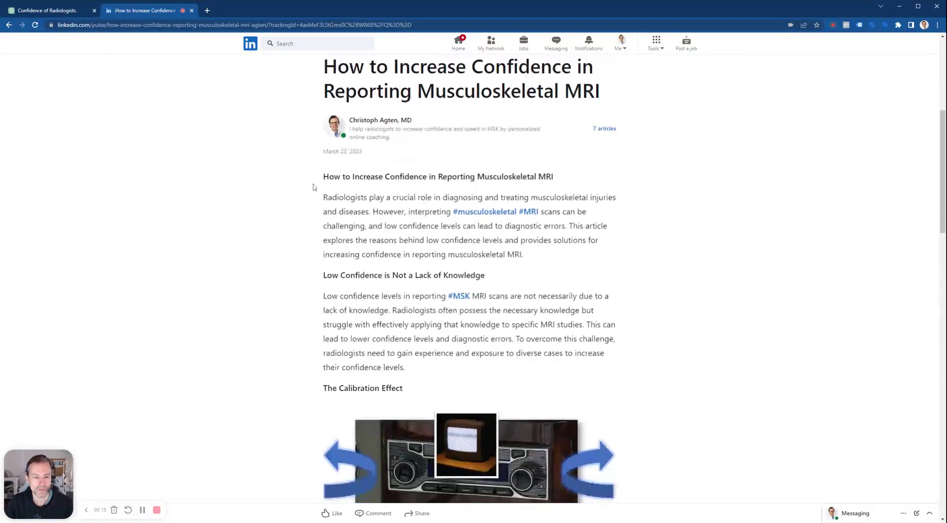
scroll(334, 173, down, 1)
scroll(481, 207, down, 1)
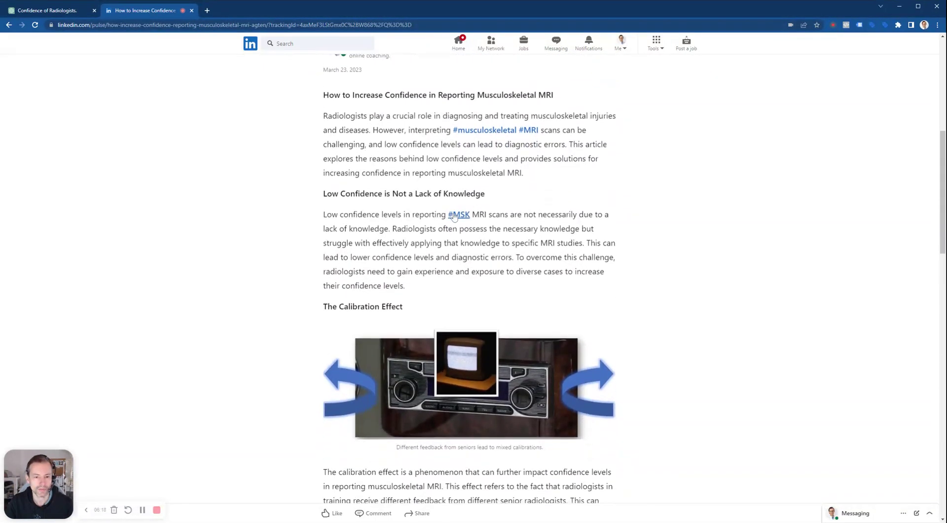
scroll(471, 154, down, 2)
scroll(464, 158, down, 1)
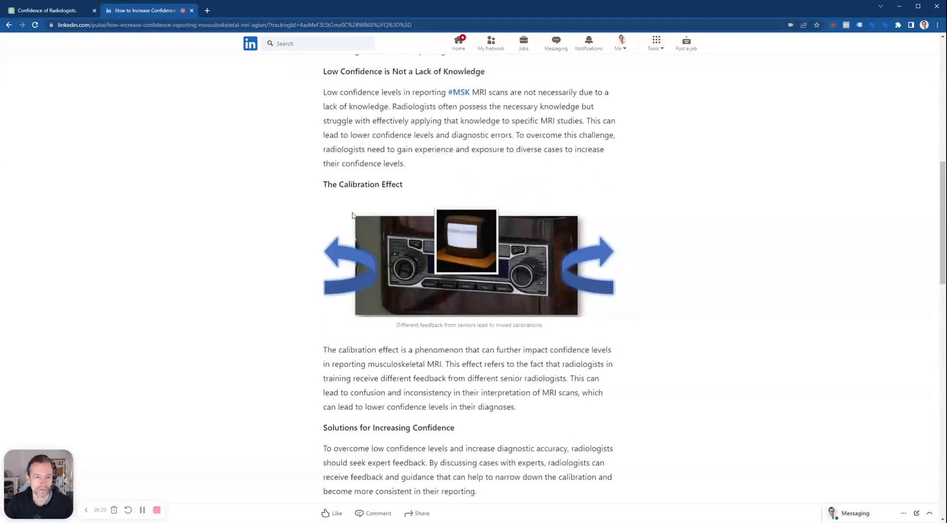
scroll(386, 277, down, 3)
scroll(369, 291, down, 2)
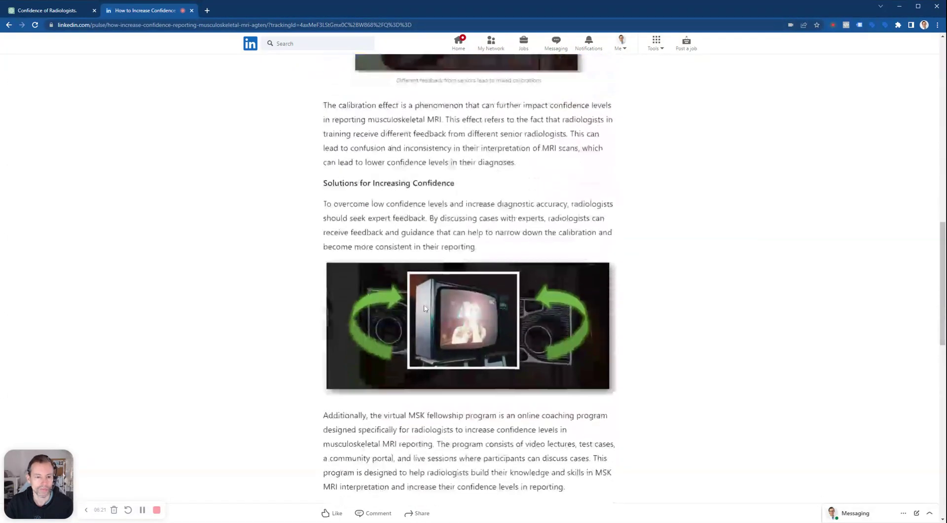
scroll(390, 305, down, 5)
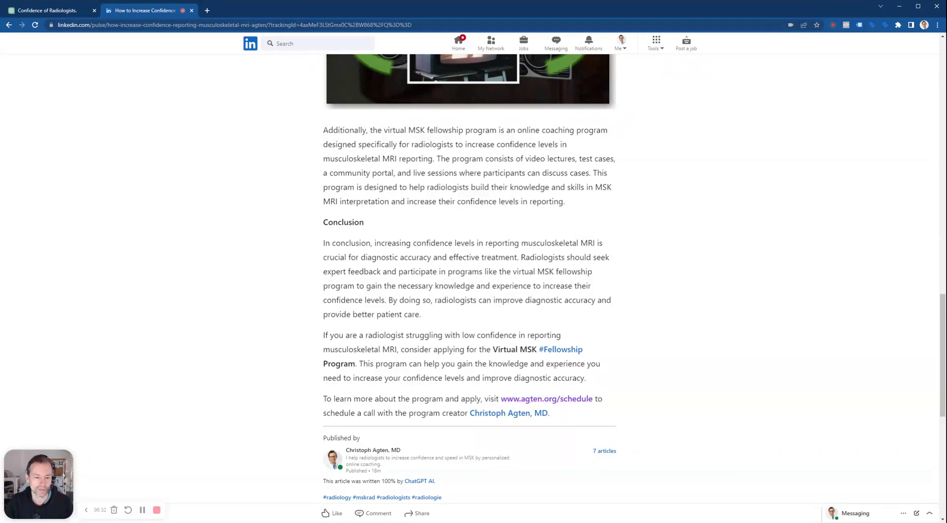
scroll(508, 400, down, 2)
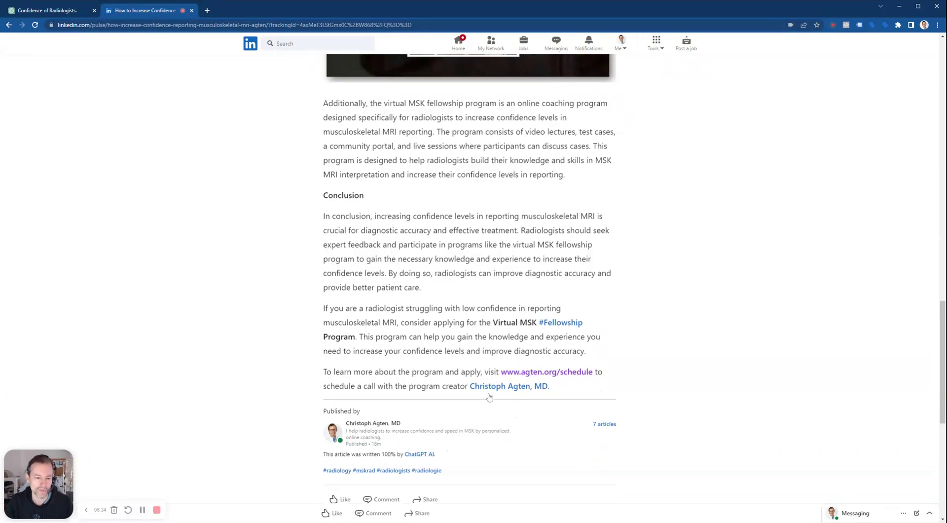
drag(323, 403, 448, 400)
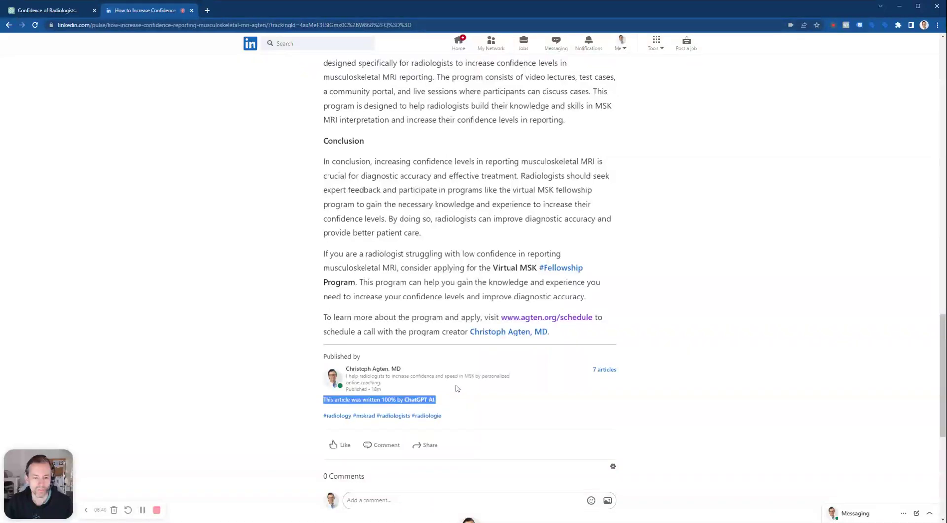
scroll(454, 387, up, 2)
scroll(459, 364, up, 20)
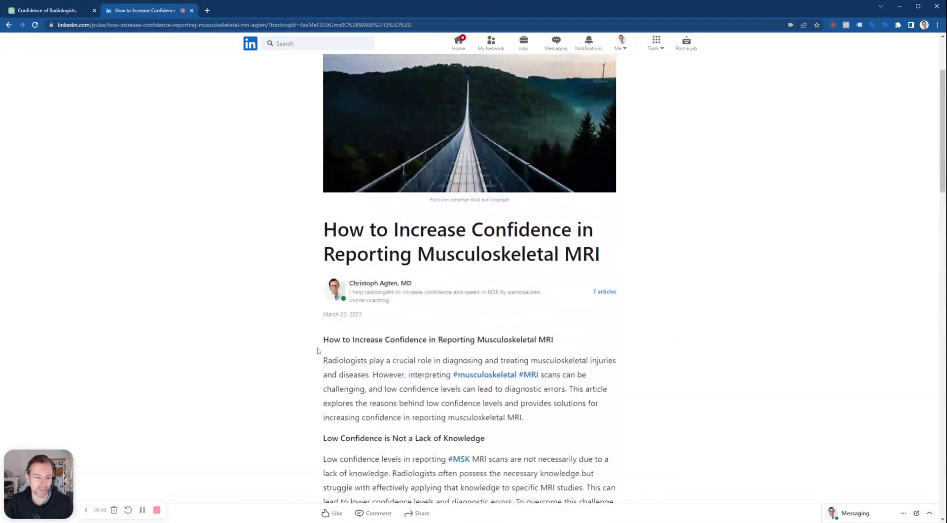
drag(323, 339, 464, 445)
scroll(442, 419, down, 1)
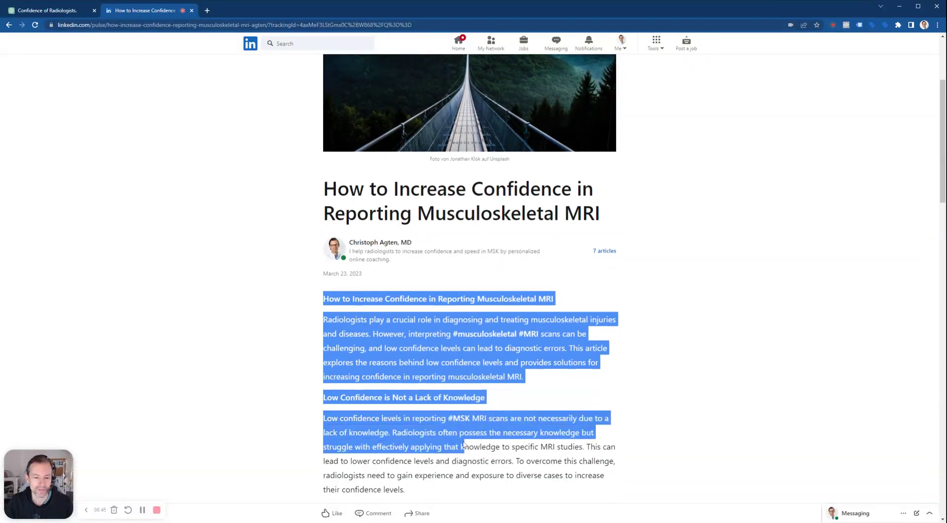
click(436, 458)
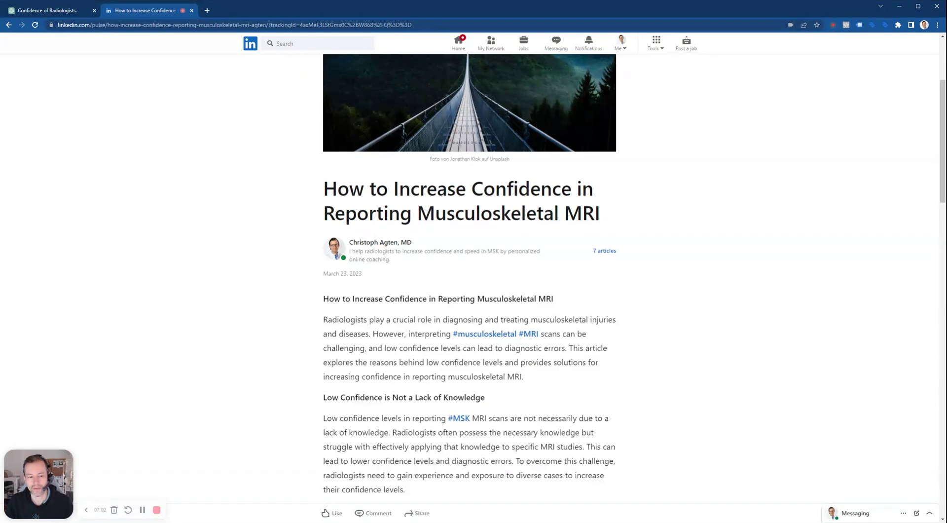
mouse_move(322, 298)
mouse_down()
mouse_move(345, 320)
mouse_move(508, 397)
mouse_move(487, 402)
mouse_move(343, 318)
mouse_move(323, 296)
mouse_up()
click(487, 402)
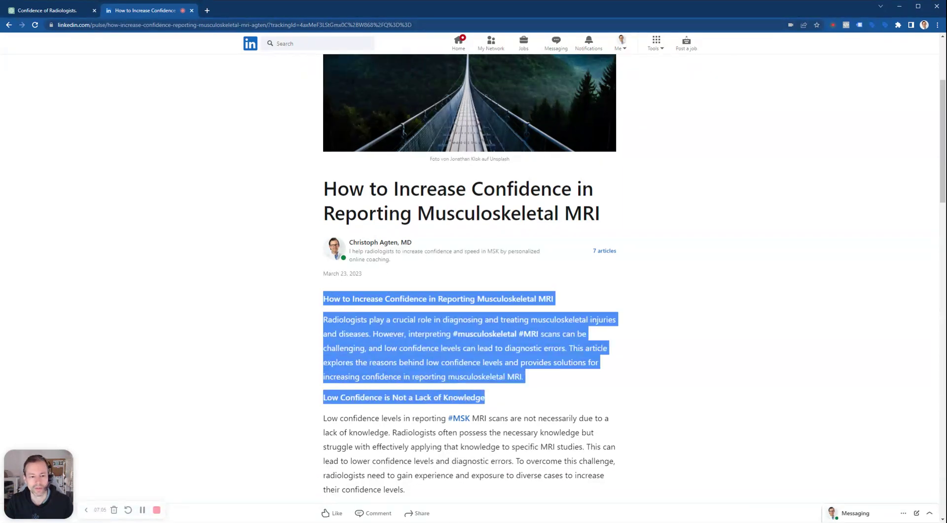
click(324, 309)
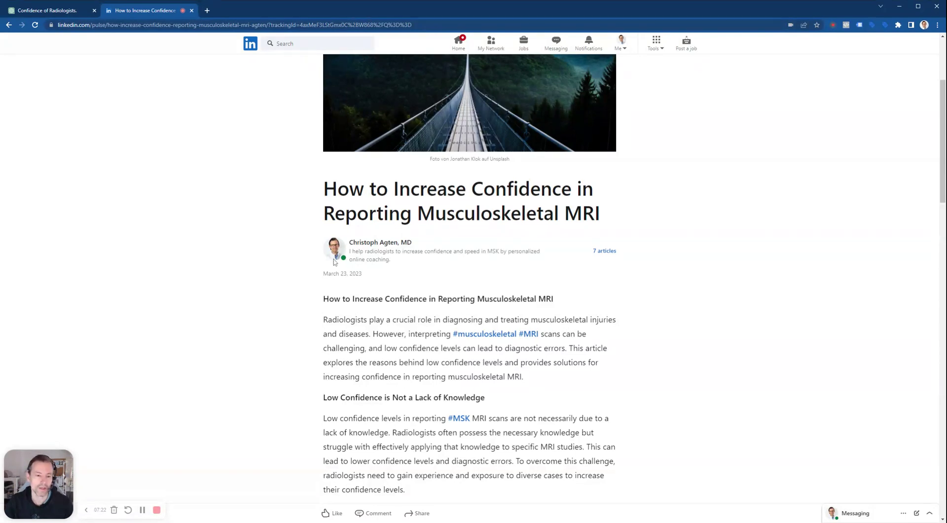
scroll(467, 297, up, 3)
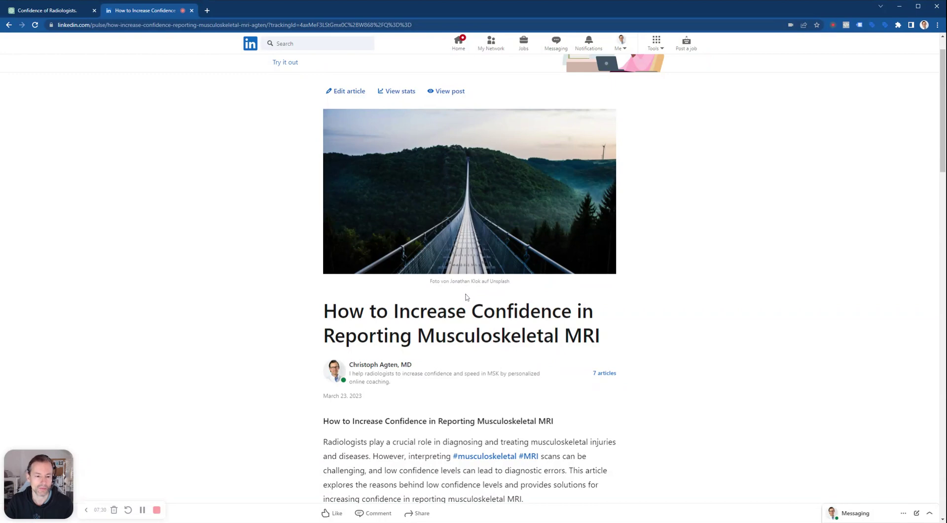
scroll(467, 297, down, 10)
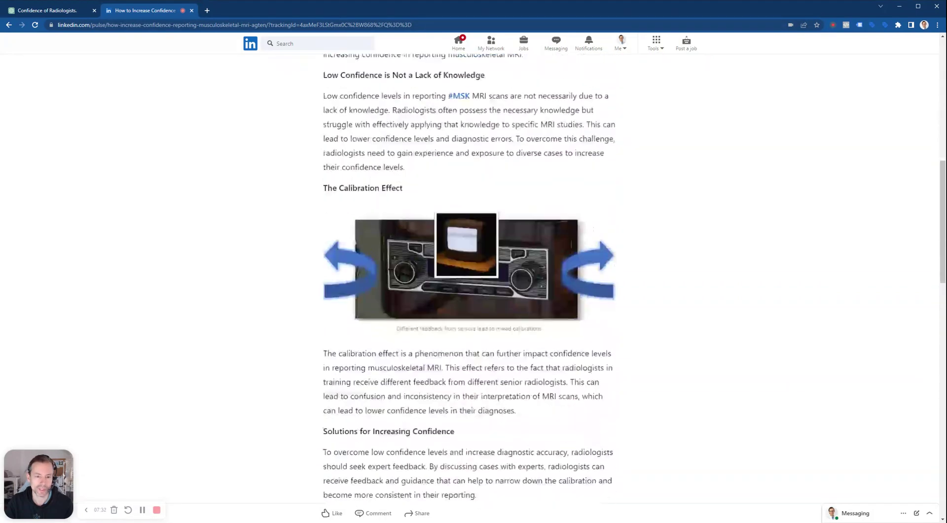
scroll(392, 262, down, 4)
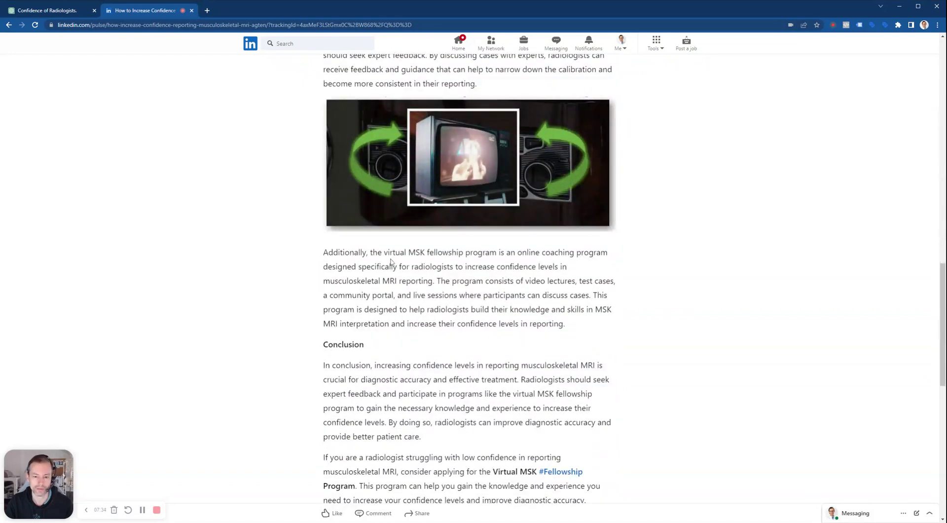
scroll(388, 270, down, 2)
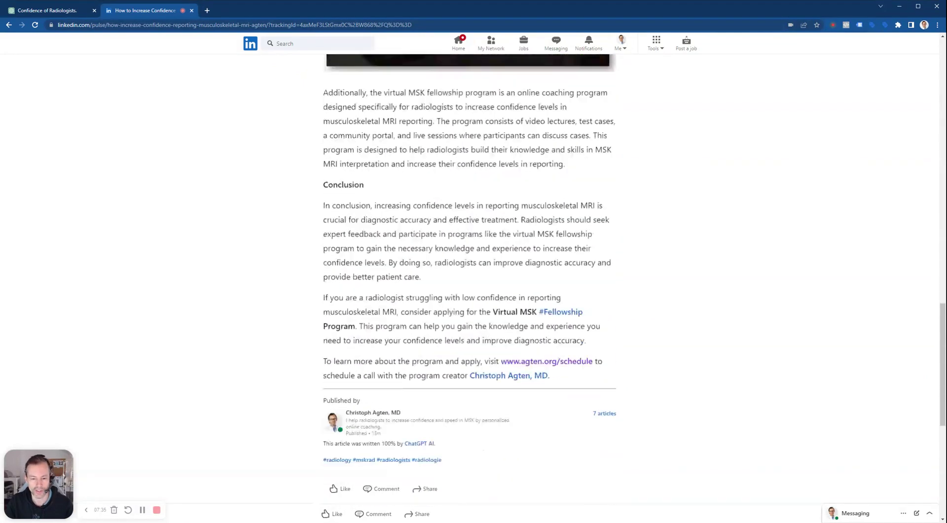
scroll(388, 270, up, 9)
scroll(388, 271, up, 5)
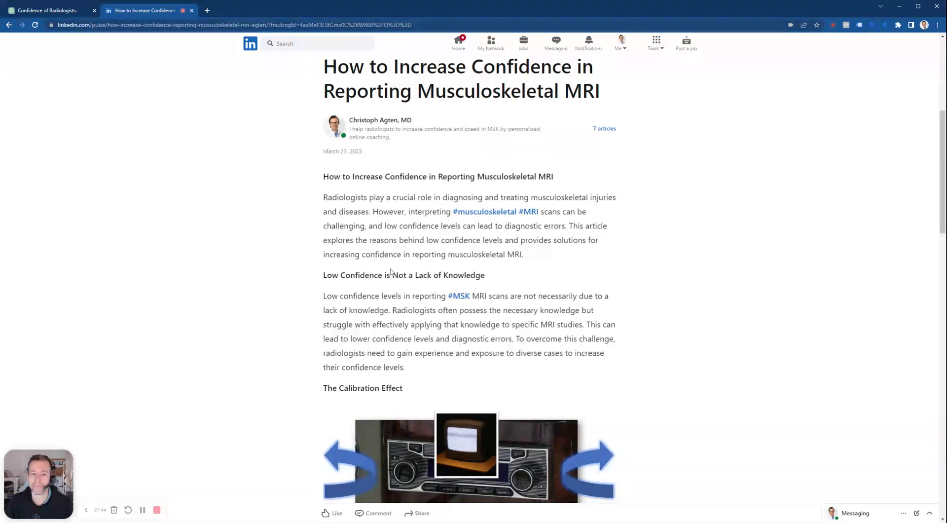
scroll(442, 267, up, 6)
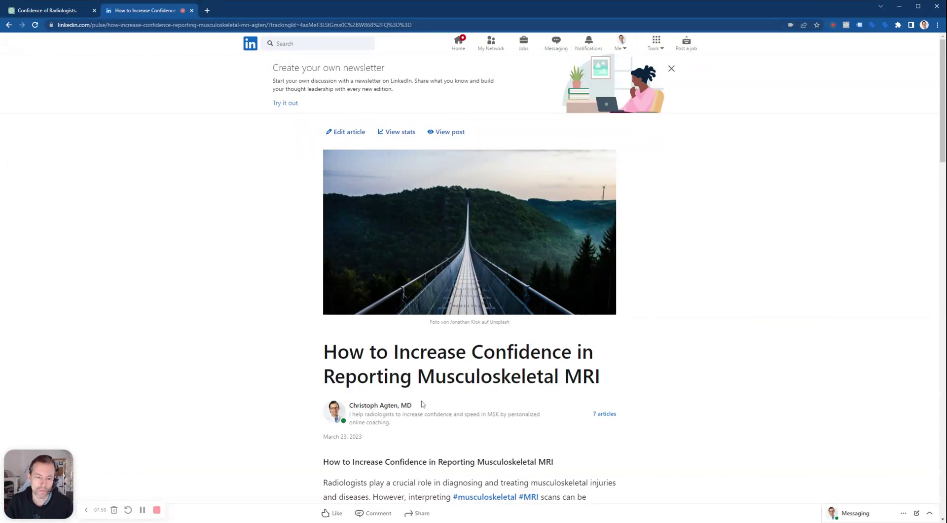
scroll(422, 403, down, 20)
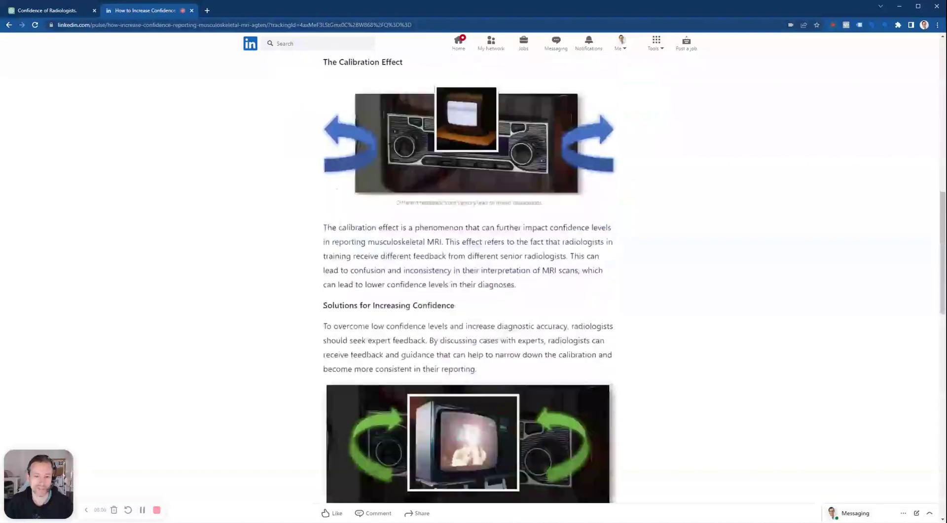
scroll(571, 274, down, 4)
scroll(571, 275, up, 4)
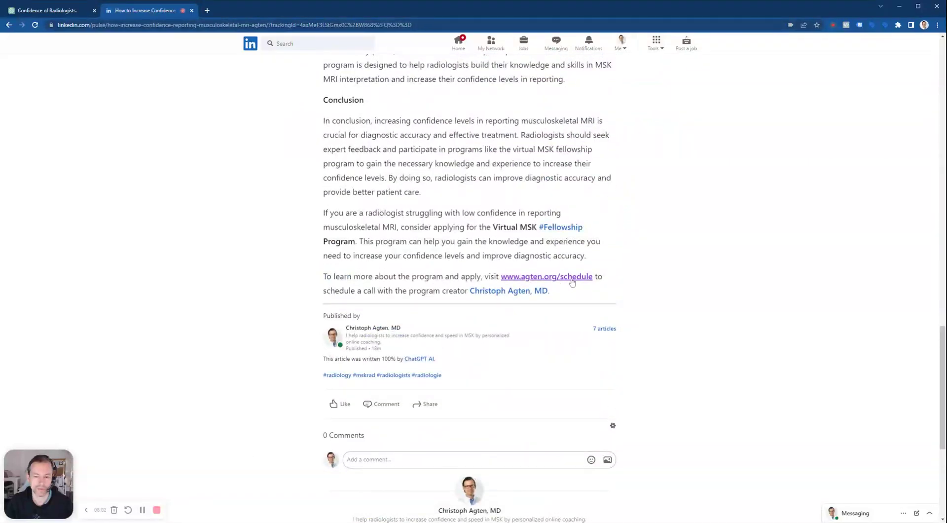
scroll(578, 298, up, 20)
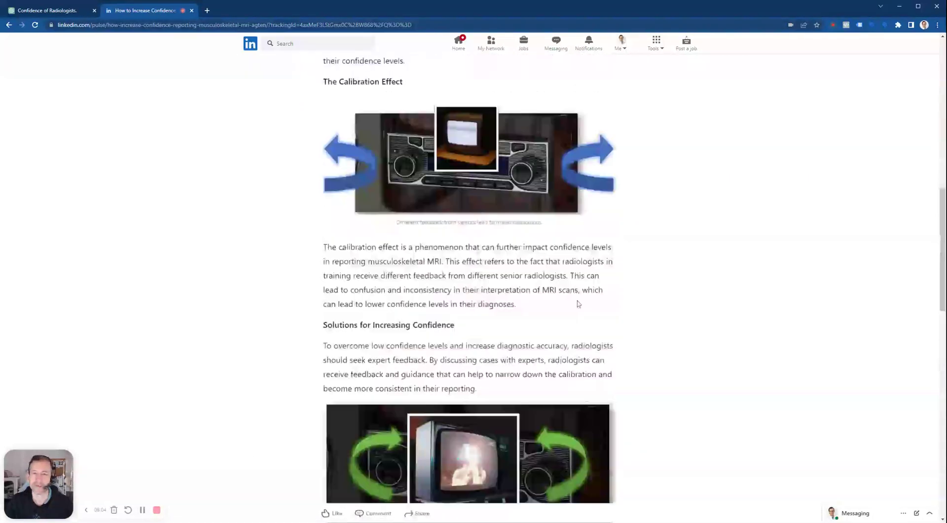